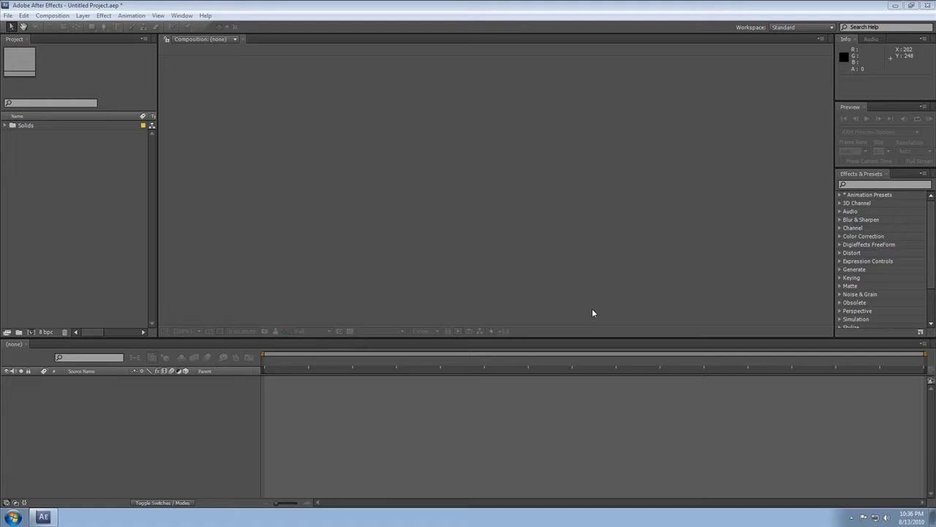
left_click(327, 5)
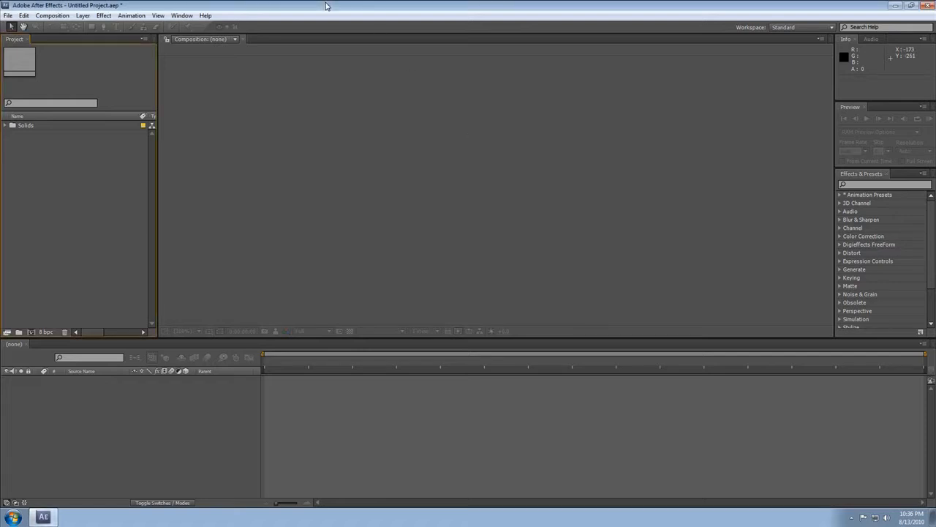
left_click(755, 196)
left_click(857, 88)
left_click(141, 258)
Step: Create a new composition with the HDV/HDTV 720 29.97 preset and a duration of 0;00;20;00
left_click(52, 15)
left_click(57, 27)
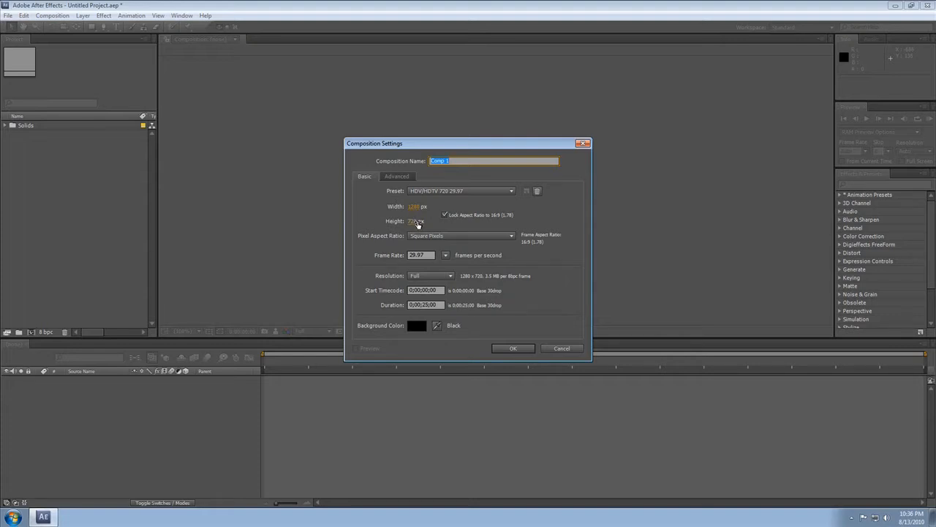
left_click(428, 305)
key("BackSpace")
key("BackSpace")
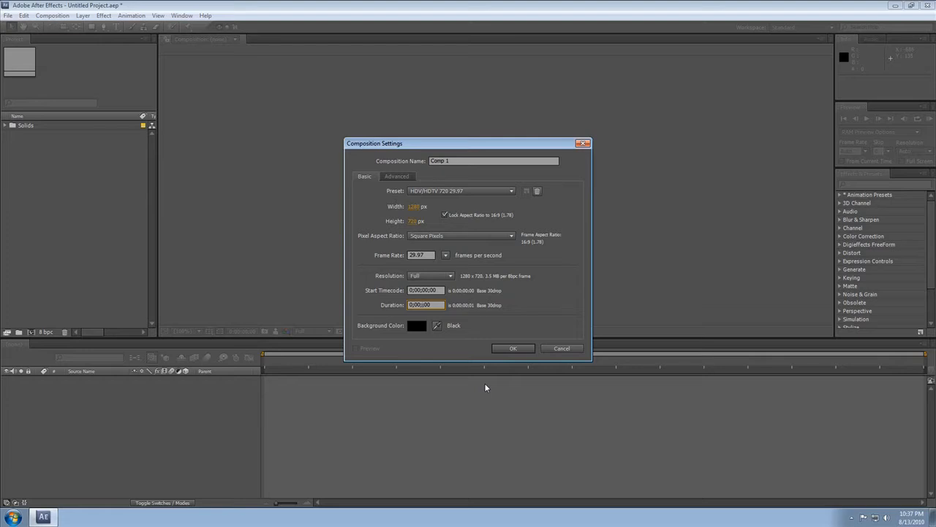
type("20")
left_click(514, 349)
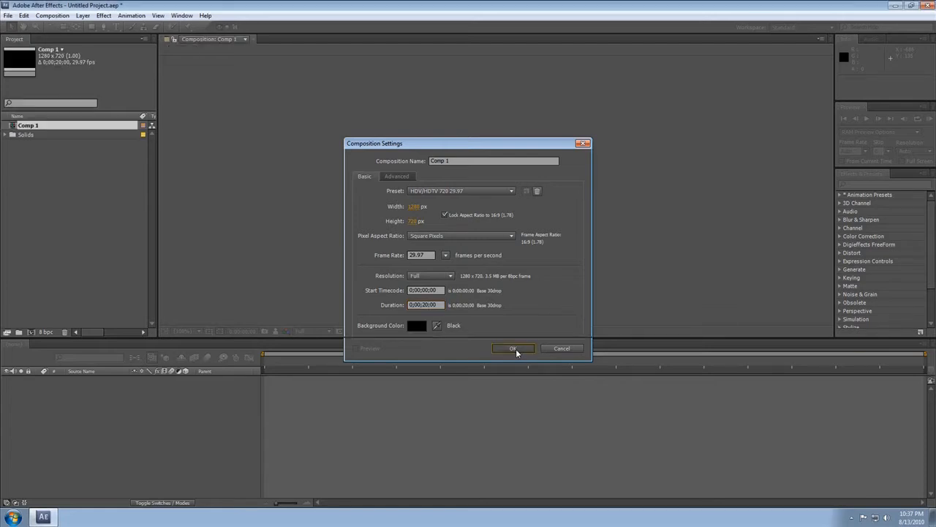
Step: Add a comp-sized solid layer coloured magenta to the composition
left_click(83, 16)
mouse_move(93, 28)
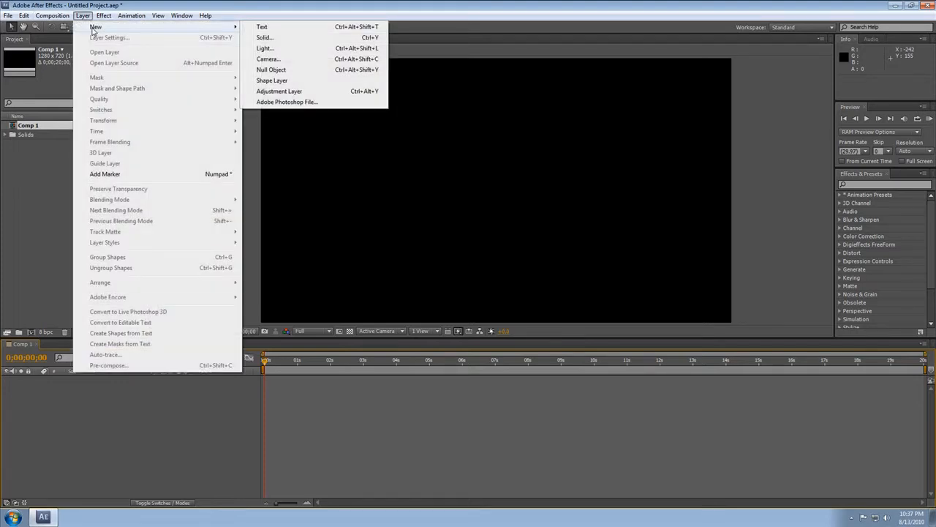
left_click(285, 42)
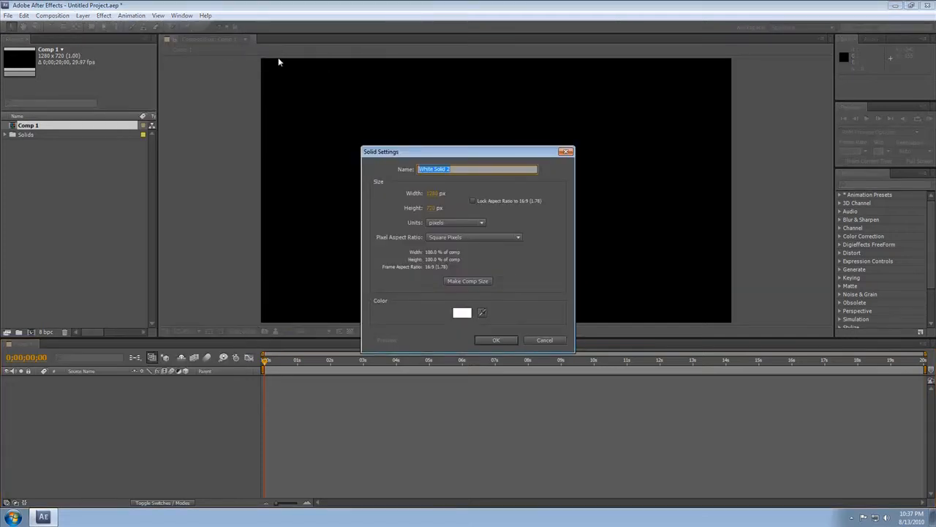
left_click(463, 313)
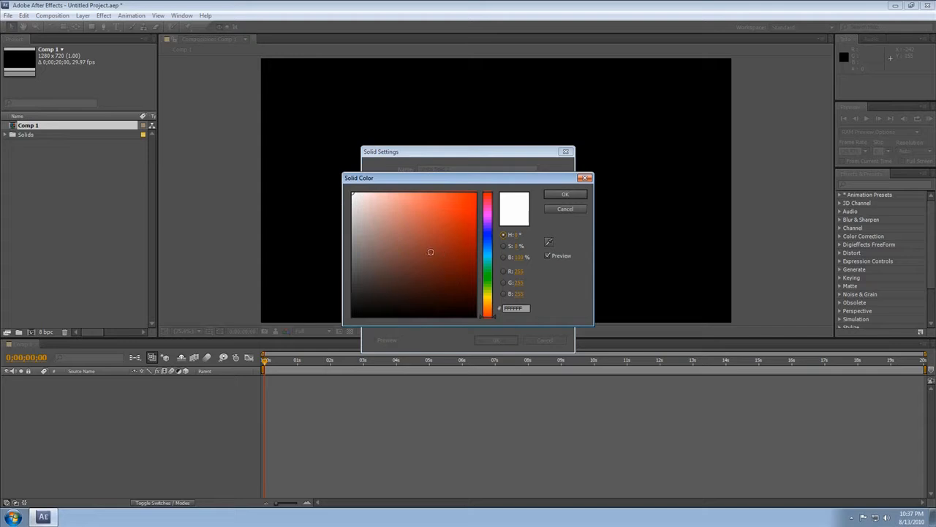
mouse_move(372, 220)
left_mouse_down()
mouse_move(401, 314)
mouse_move(488, 177)
left_mouse_up()
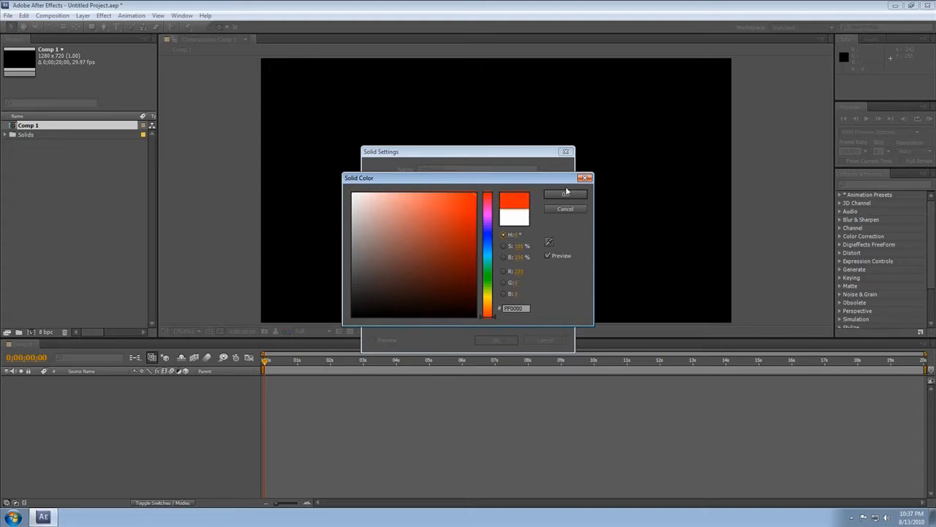
left_click_drag(488, 249, 488, 216)
left_click(564, 195)
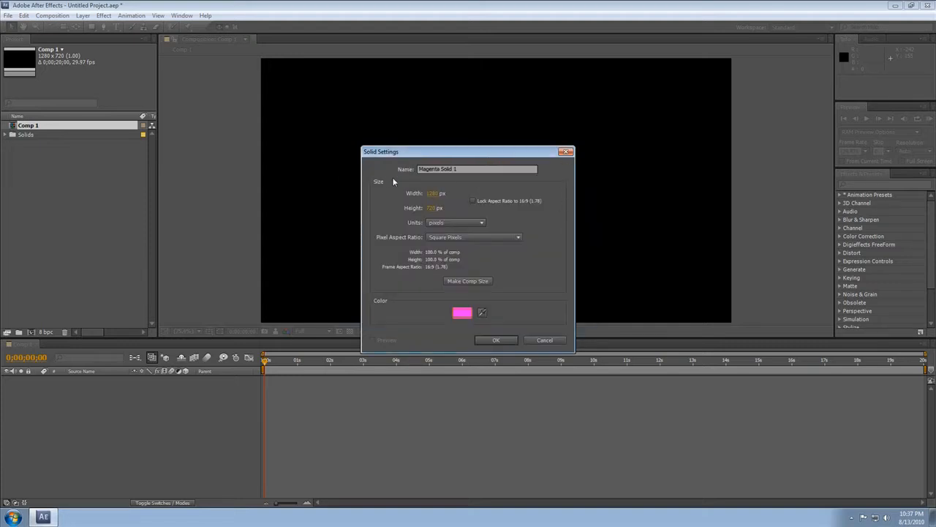
left_click(488, 340)
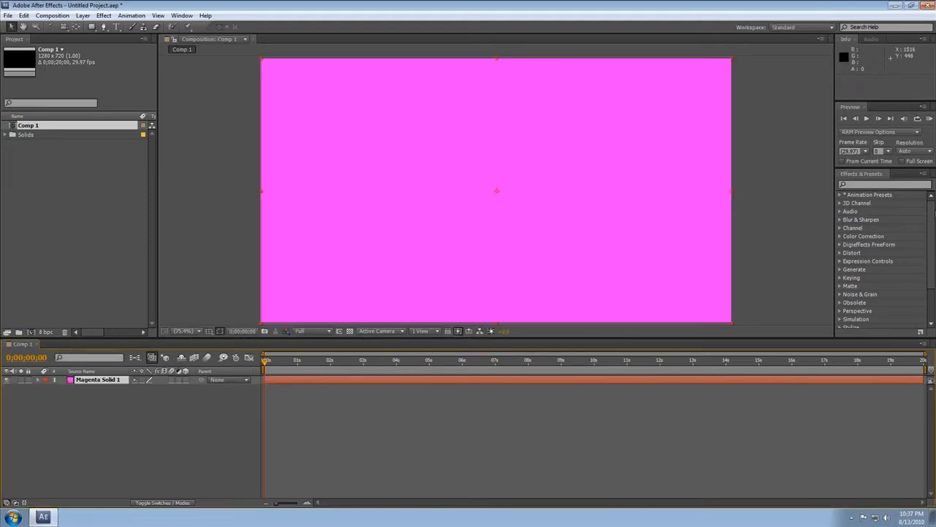
Step: Find the CC Particle World effect and apply it to the magenta solid
left_click(881, 185)
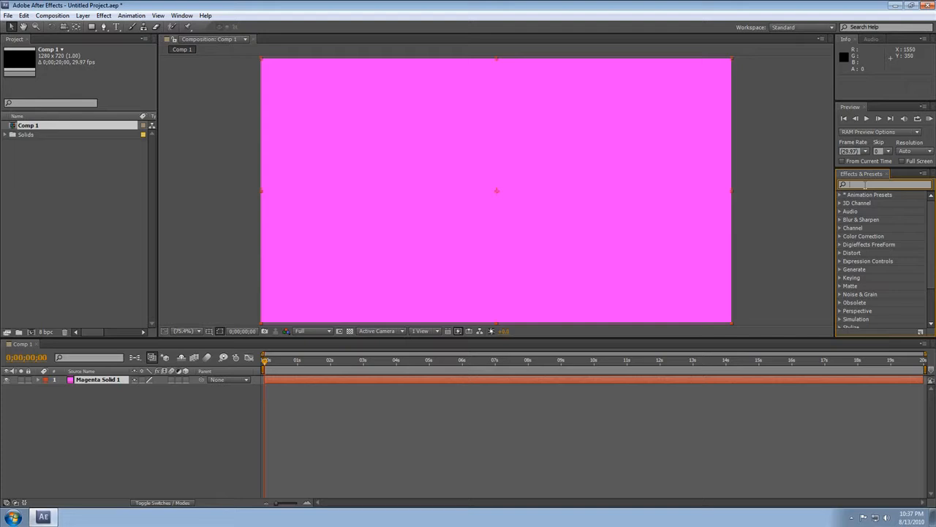
type("cc par")
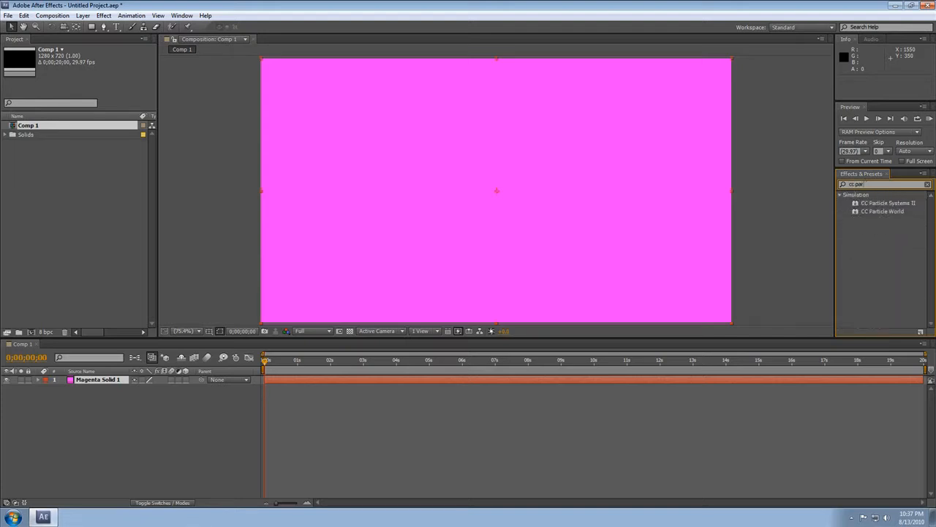
left_click_drag(883, 211, 445, 292)
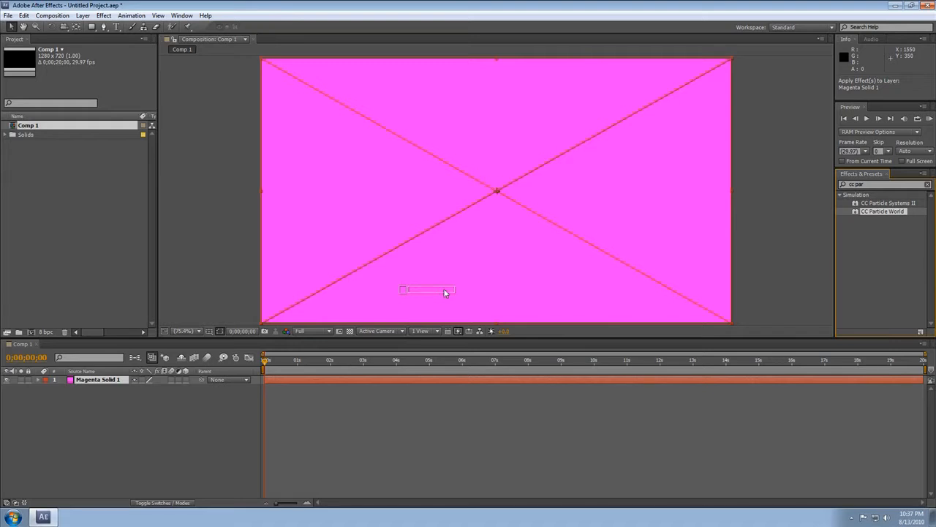
left_click_drag(444, 293, 445, 292)
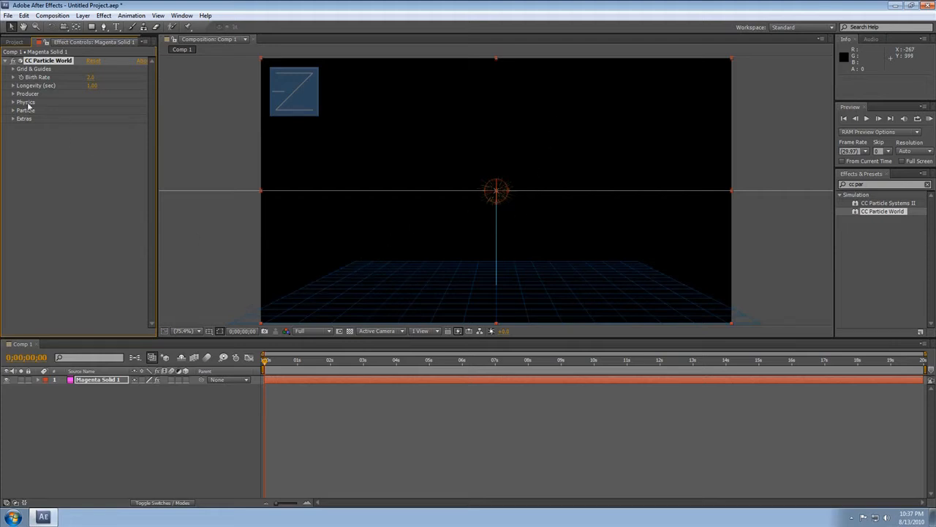
Step: Turn off CC Particle World's Position, Radius, Motion Path, Grid, Horizon and Axis Box guides
left_click(13, 69)
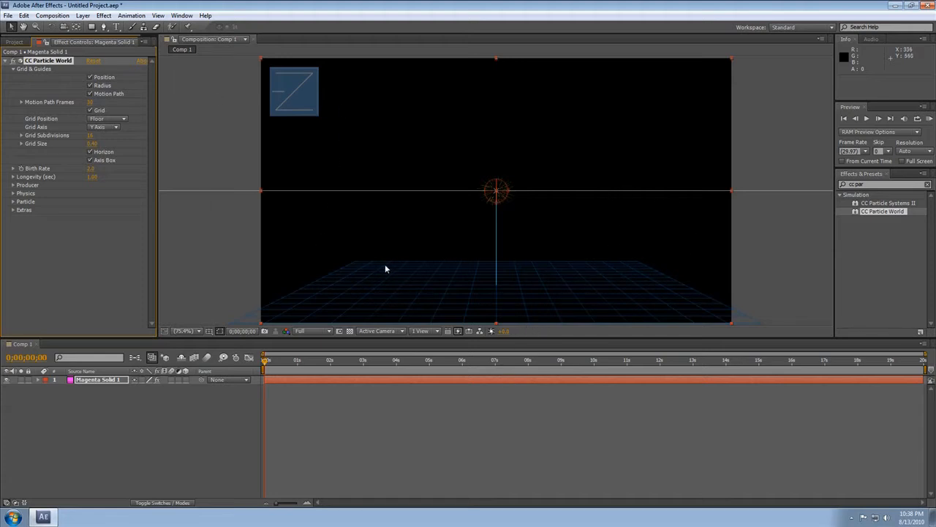
left_click(90, 77)
left_click(90, 85)
left_click(90, 93)
left_click(90, 110)
left_click(90, 151)
left_click(90, 160)
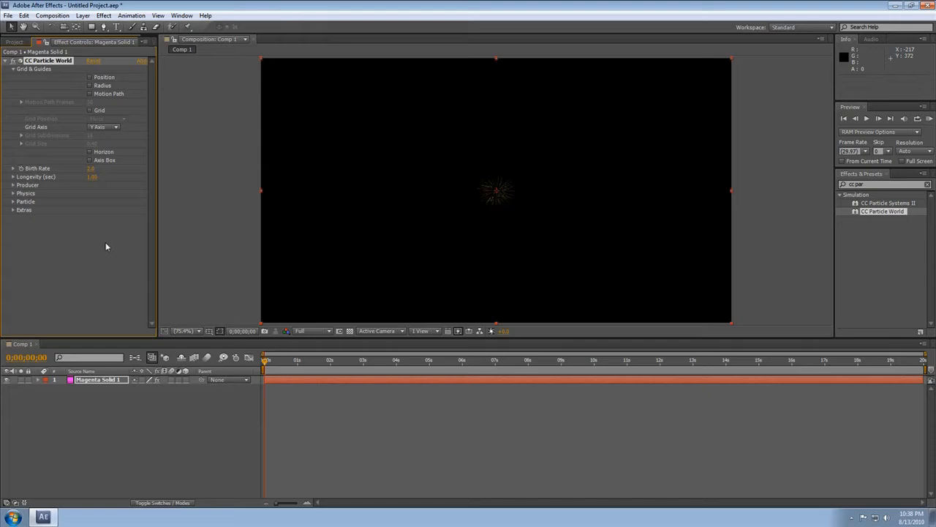
mouse_move(265, 360)
left_mouse_down()
mouse_move(335, 362)
mouse_move(269, 369)
mouse_move(395, 370)
mouse_move(262, 369)
left_mouse_up()
left_click(13, 70)
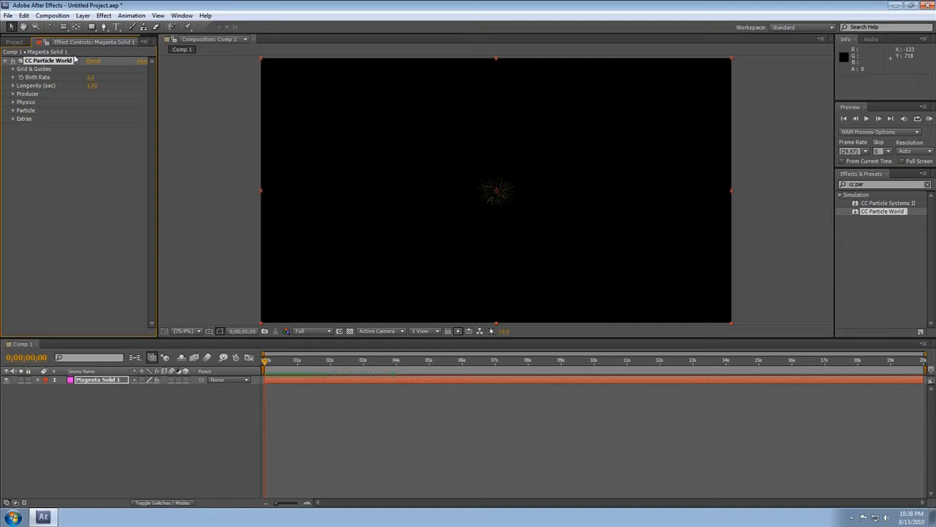
Step: Add a comp-sized blue solid and place it beneath the magenta solid as the background
key("ctrl+y")
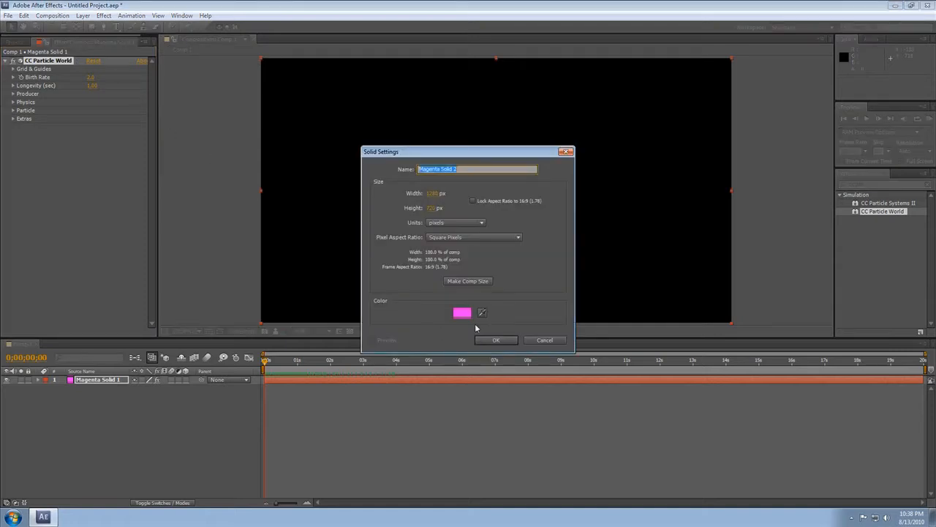
left_click(459, 313)
left_click_drag(488, 233, 490, 243)
left_click(571, 196)
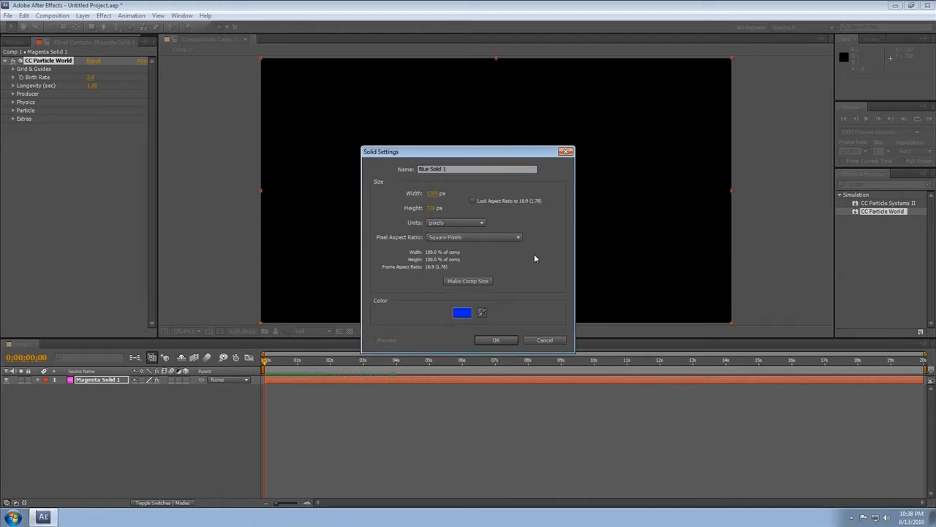
left_click(497, 340)
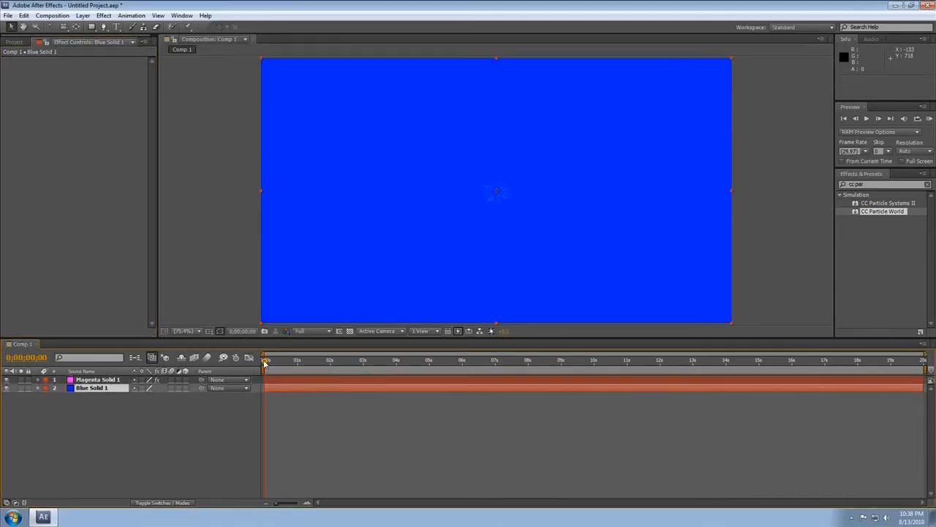
Step: Scrub through the first two seconds of the timeline to preview the particles over the blue background
left_click(315, 365)
mouse_move(314, 368)
left_mouse_down()
mouse_move(461, 370)
mouse_move(295, 369)
mouse_move(328, 373)
left_mouse_up()
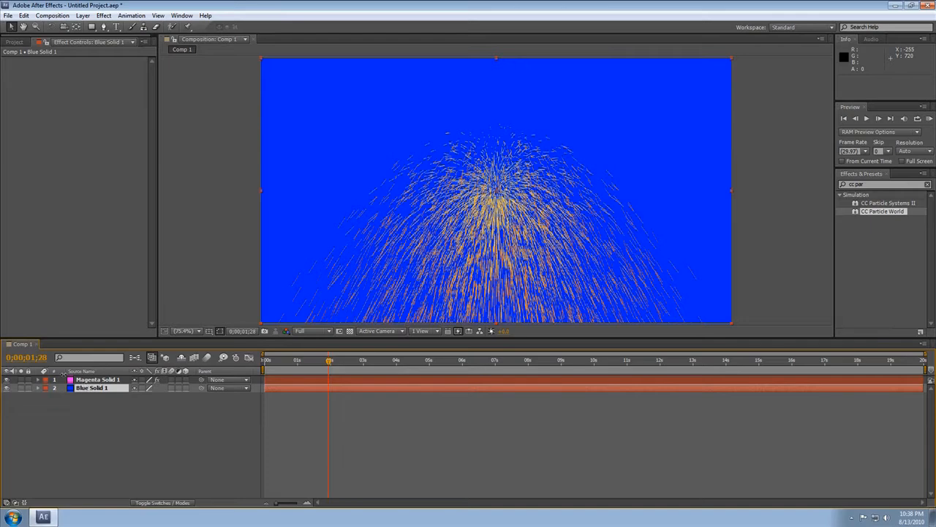
left_click_drag(329, 366, 291, 366)
Step: Rename the magenta solid layer to Parti
left_click(92, 380)
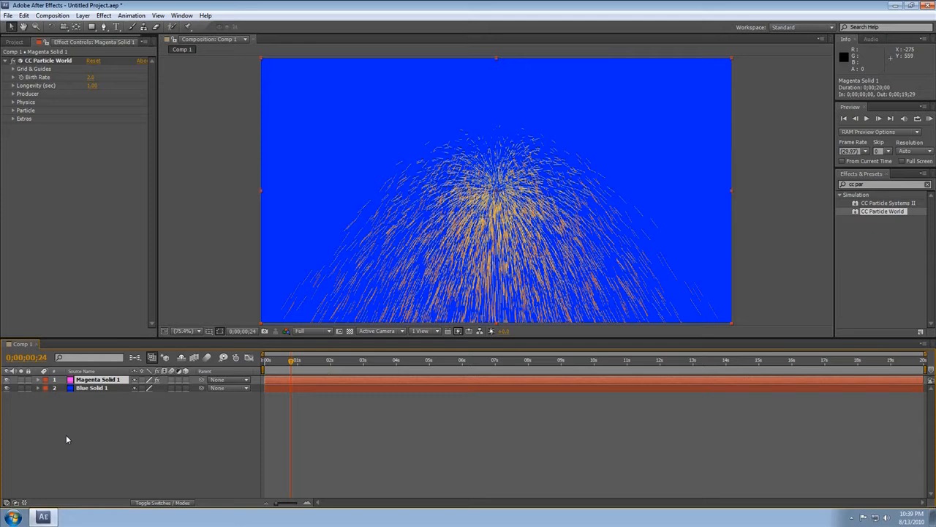
key("Return")
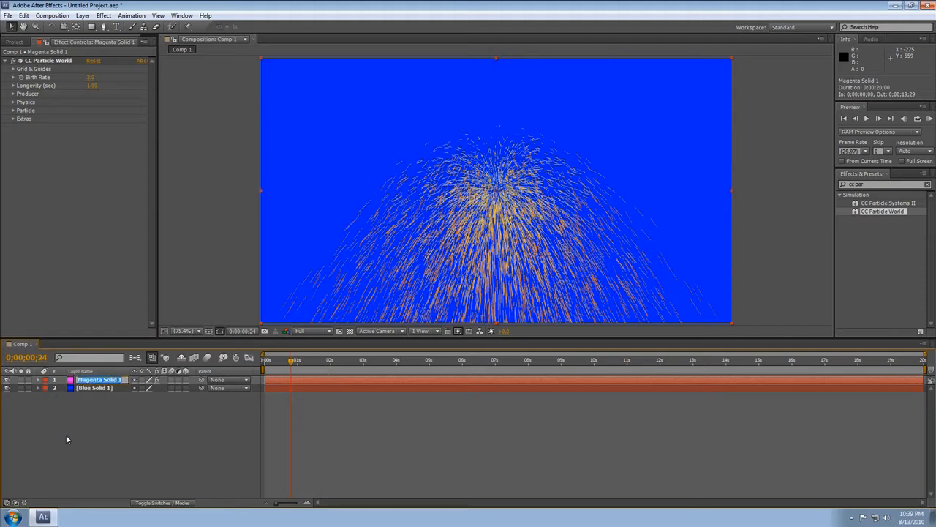
type("Parti")
key("Return")
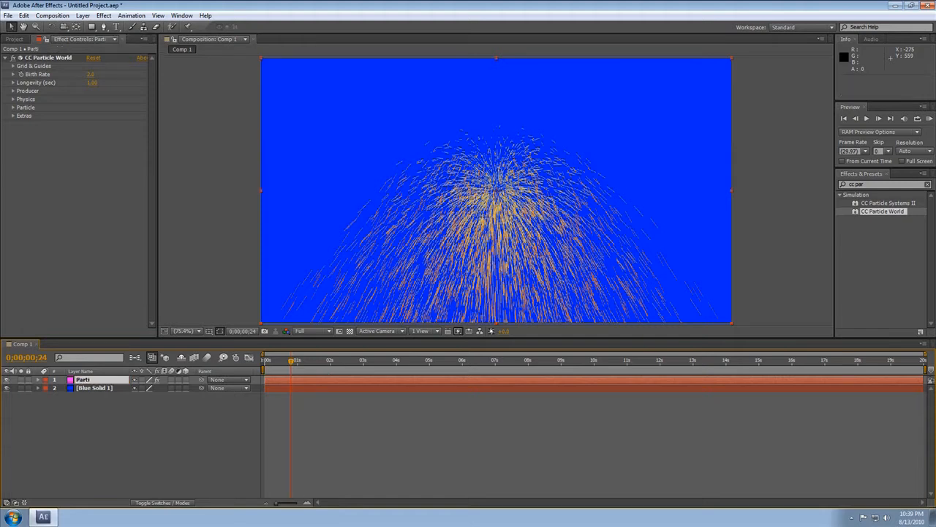
Step: Try a different Birth Rate for the particles and set it back to 2
left_click_drag(91, 76, 124, 84)
left_click(91, 75)
type("2")
key("Return")
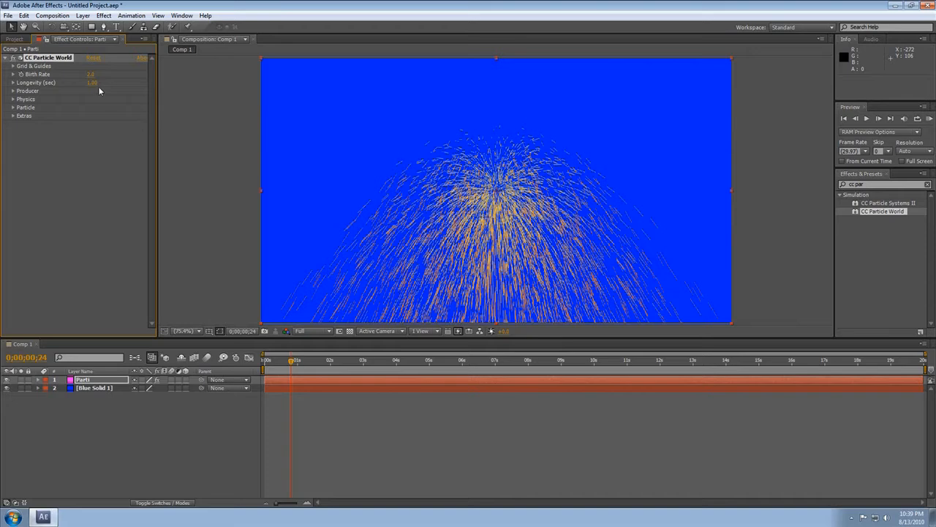
Step: Try a particle Longevity of about 12.6 seconds, preview it on the timeline, and reset Longevity to its default
left_click_drag(93, 84, 674, 117)
mouse_move(759, 122)
left_mouse_down()
mouse_move(59, 134)
mouse_move(634, 147)
left_mouse_up()
mouse_move(290, 368)
left_mouse_down()
mouse_move(348, 368)
mouse_move(262, 368)
mouse_move(307, 368)
left_mouse_up()
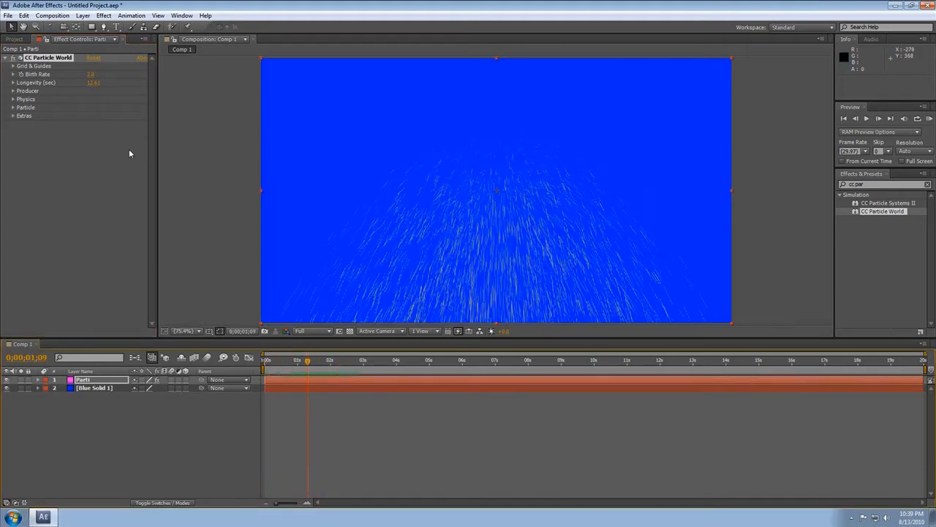
right_click(95, 87)
left_click(130, 150)
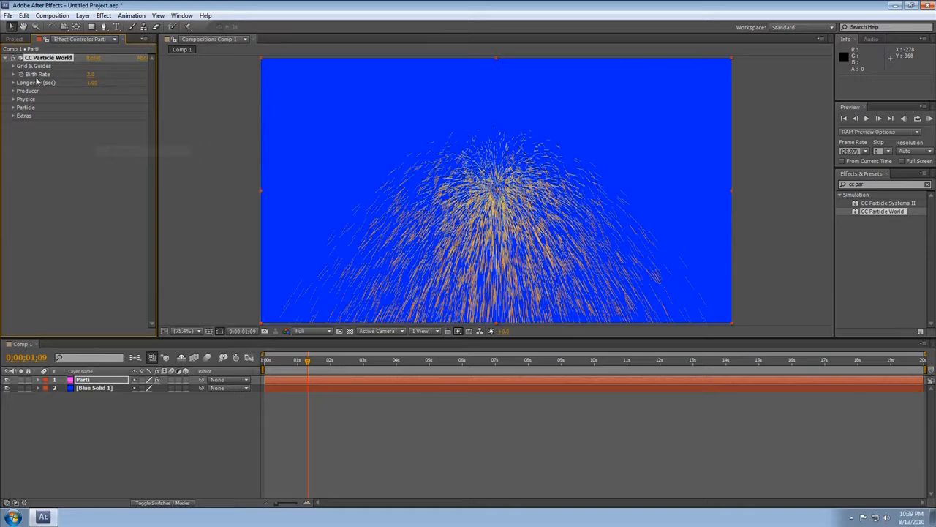
Step: Try a Producer Radius X of 0 and restore it to 0.025
left_click(13, 91)
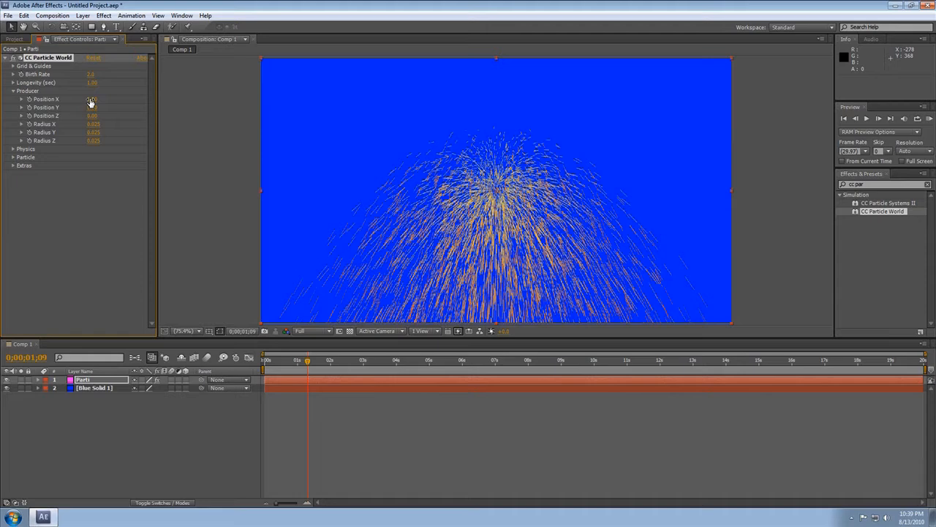
left_click_drag(93, 124, 87, 125)
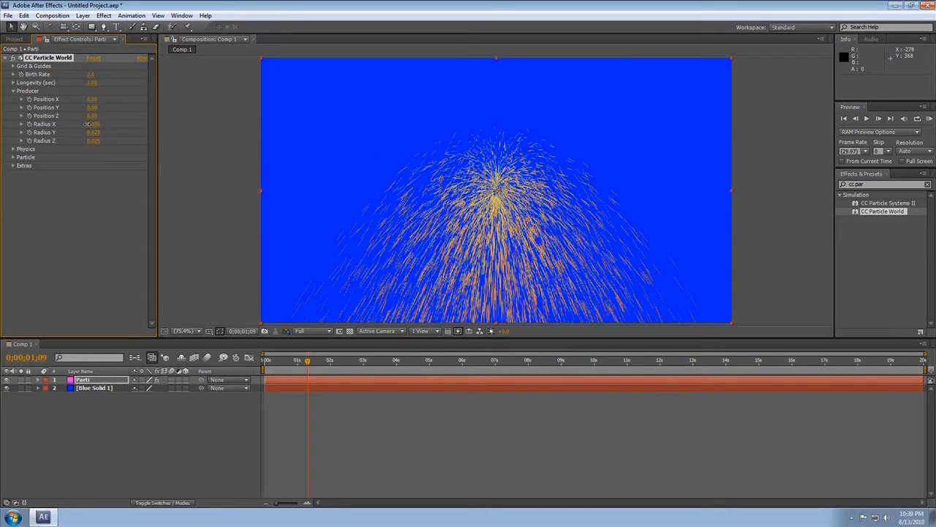
left_click(93, 124)
key("KP_Decimal")
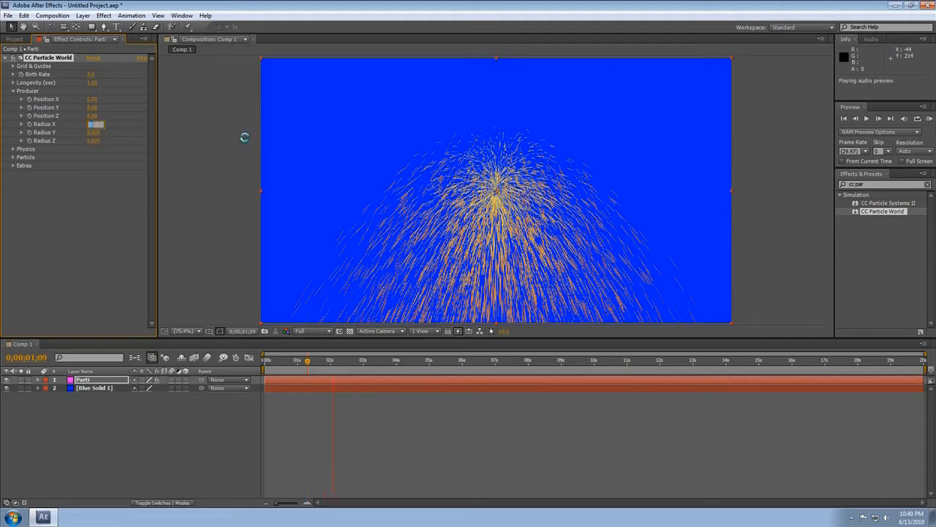
key("Return")
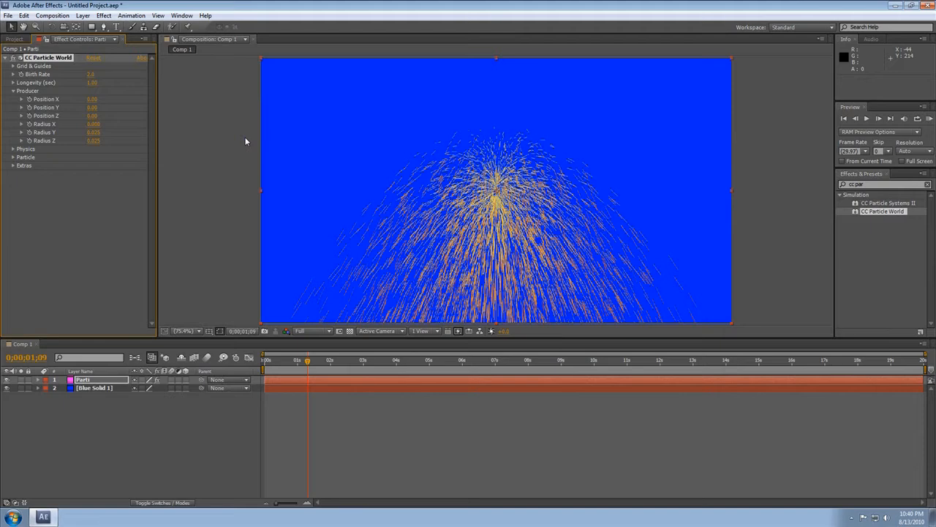
left_click(93, 124)
key("Return")
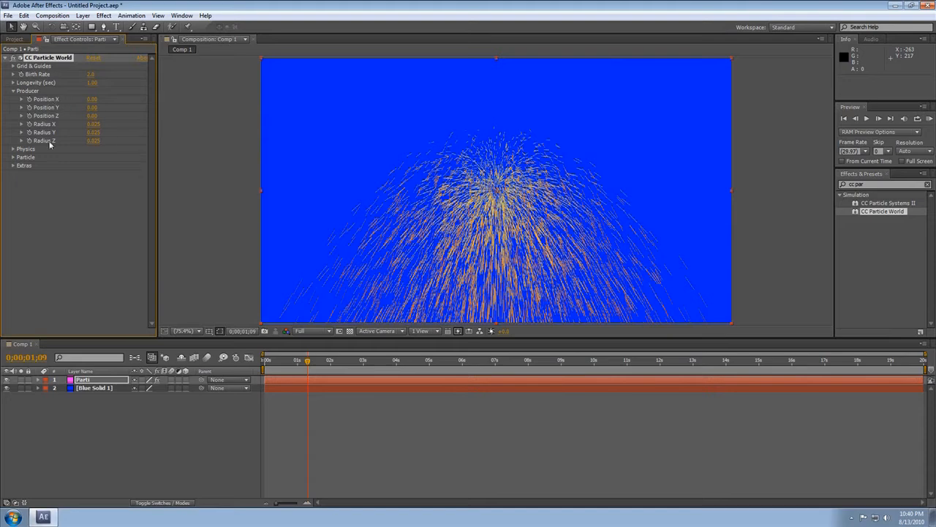
Step: Try a negative Producer Position Z to bring the particles closer, and reset the value
mouse_move(91, 116)
left_mouse_down()
mouse_move(8, 168)
mouse_move(109, 163)
mouse_move(98, 163)
left_mouse_up()
right_click(96, 116)
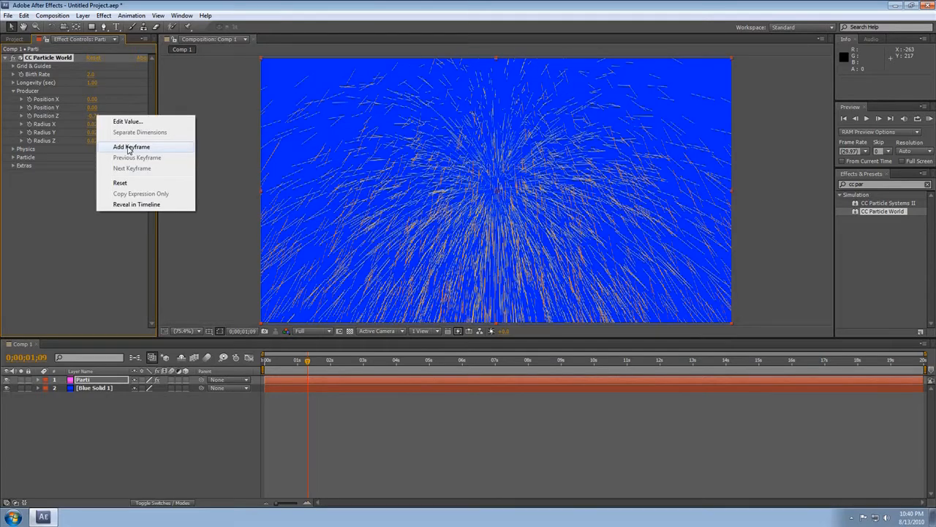
left_click(123, 185)
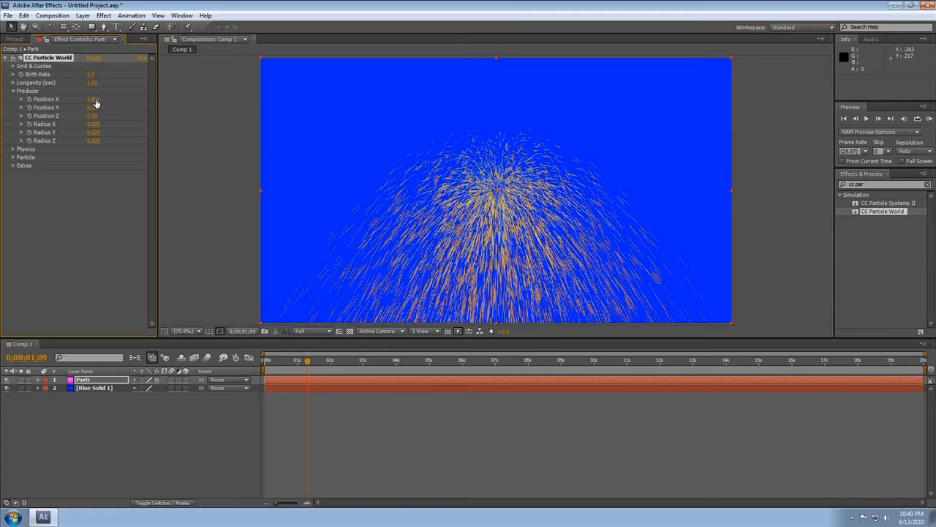
Step: Try different Producer Position X, Y and Z values for the particles and reset each one to its default
mouse_move(89, 102)
left_mouse_down()
mouse_move(117, 103)
mouse_move(44, 107)
mouse_move(117, 109)
mouse_move(75, 109)
mouse_move(96, 110)
left_mouse_up()
right_click(88, 98)
left_click(110, 166)
right_click(89, 108)
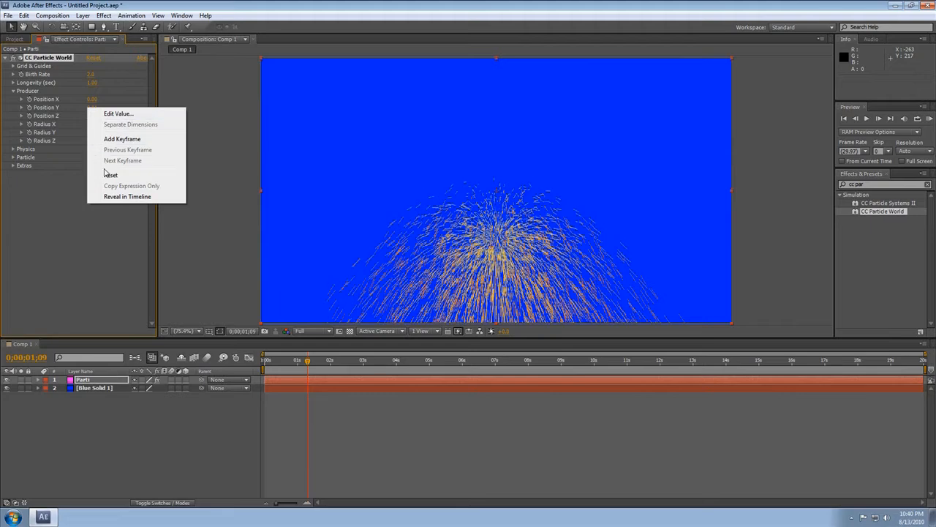
left_click(110, 174)
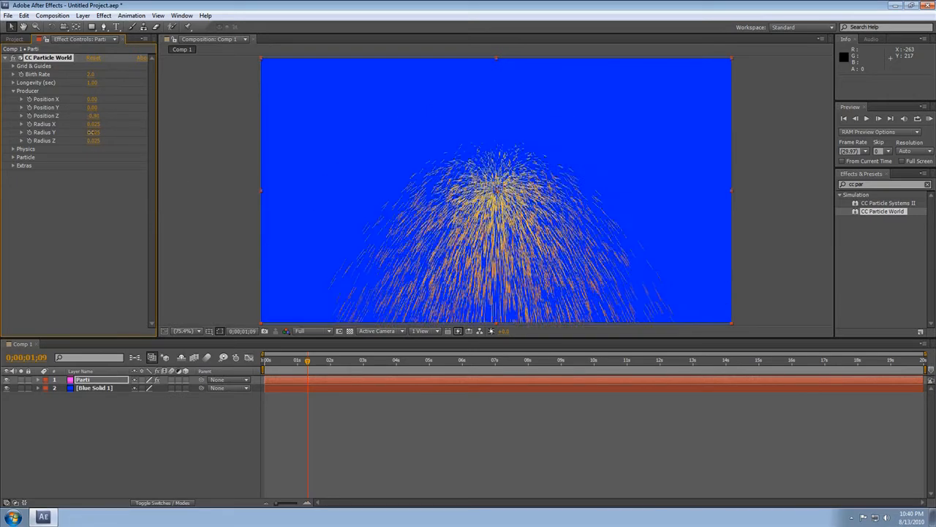
right_click(93, 115)
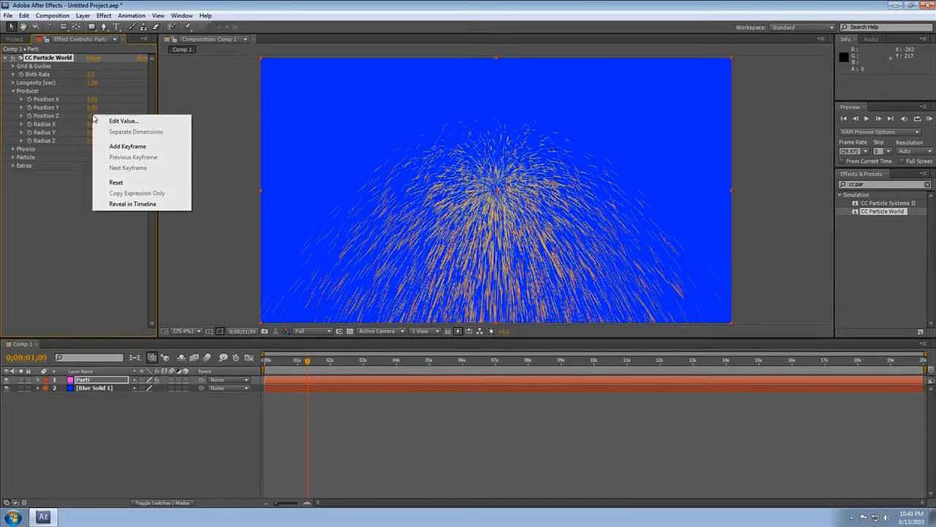
left_click(114, 182)
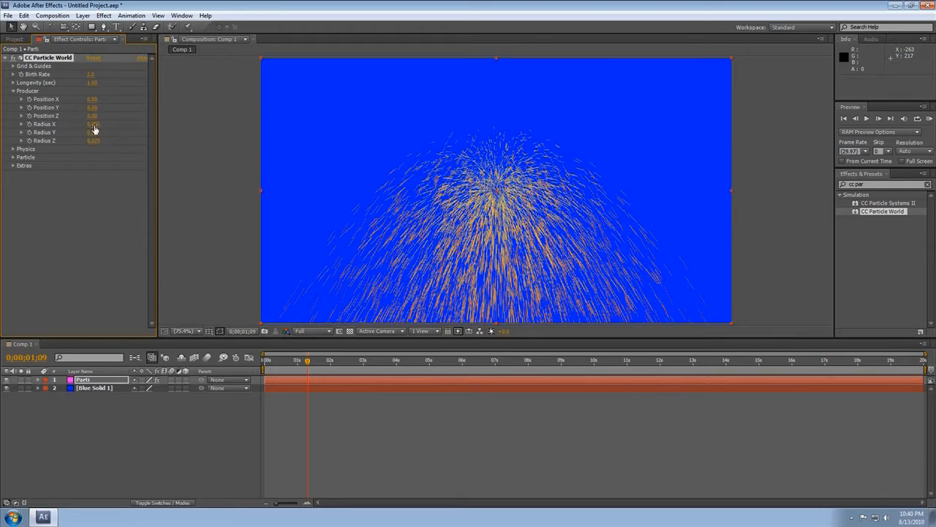
Step: Try larger Producer Radius X and Radius Y values and reset both to their defaults
left_click_drag(92, 129, 185, 129)
right_click(91, 125)
left_click(133, 192)
left_click_drag(93, 131, 142, 141)
right_click(94, 132)
left_click(134, 199)
Step: Raise the Producer Radius Z to about 0.205 and collapse the Producer settings
left_click_drag(93, 140, 114, 139)
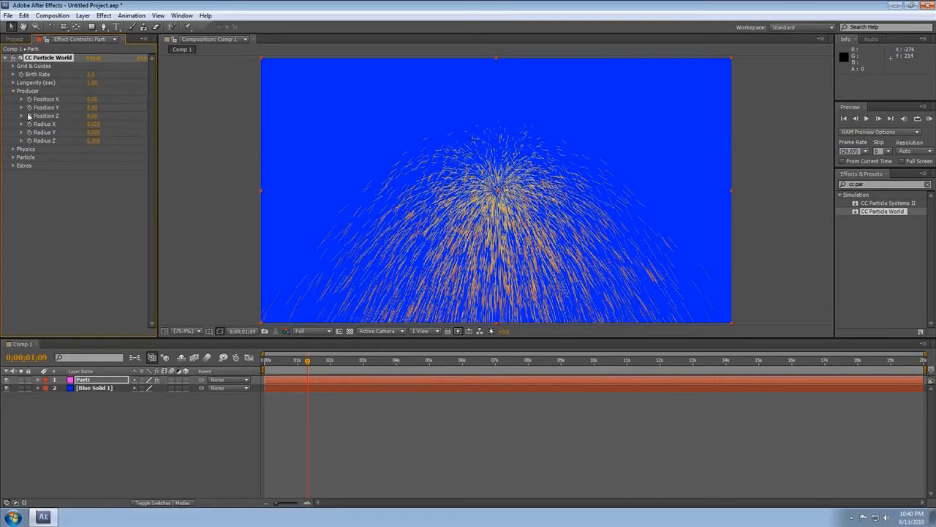
left_click(13, 90)
Step: Set the Physics Animation to Viscouse and preview the particle motion on the timeline
left_click(12, 99)
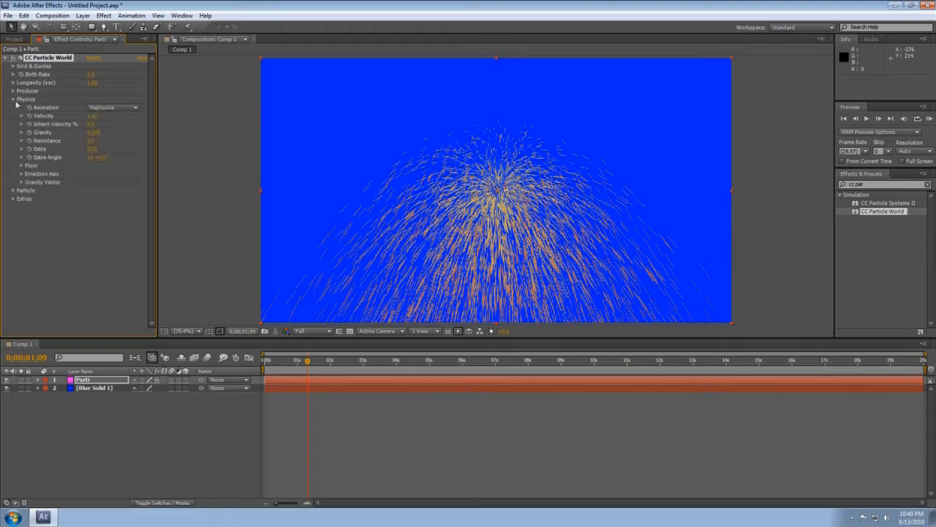
left_click(100, 110)
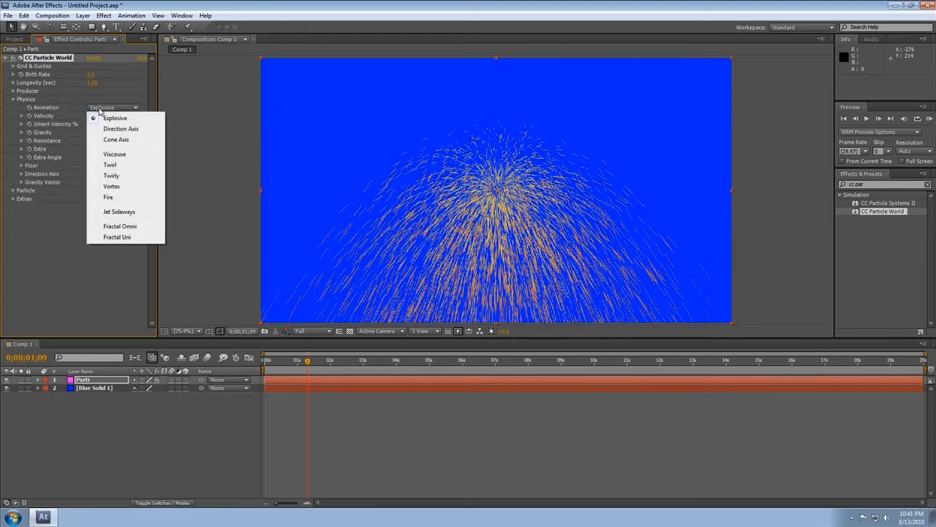
left_click(114, 155)
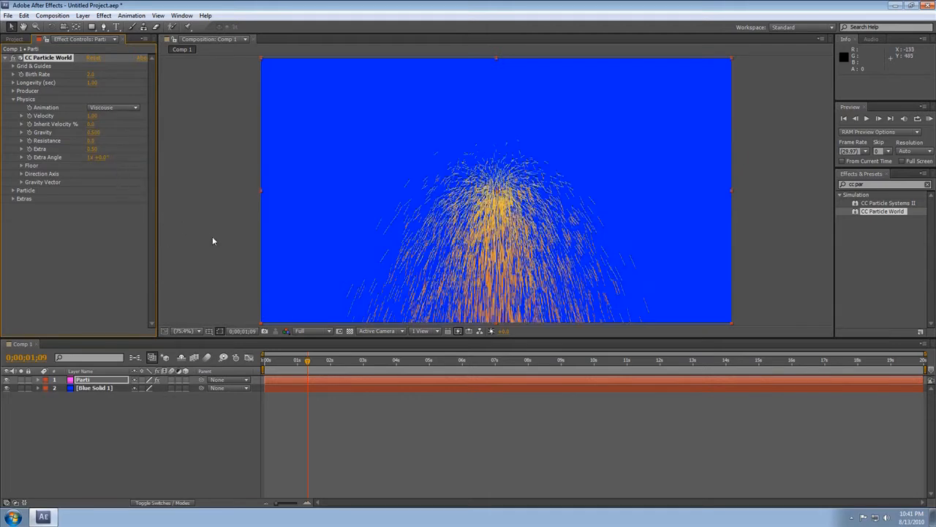
mouse_move(307, 361)
left_mouse_down()
mouse_move(366, 367)
mouse_move(314, 367)
mouse_move(321, 367)
left_mouse_up()
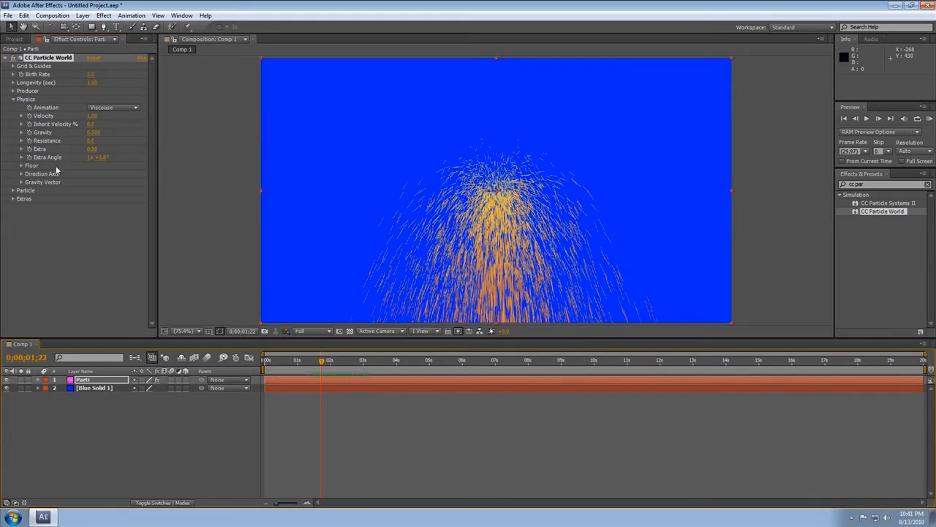
Step: Try a higher Physics Extra value and reset it to its default
left_click_drag(92, 149, 128, 173)
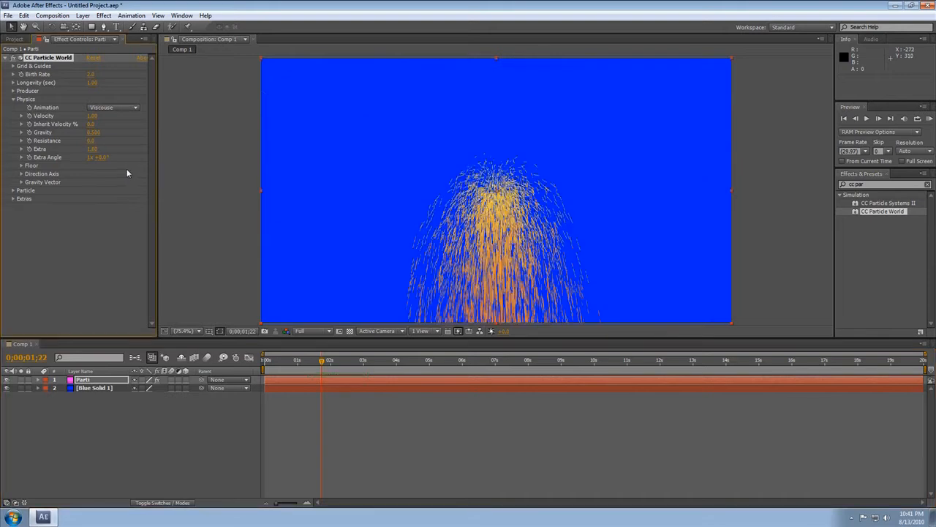
right_click(92, 150)
left_click(144, 220)
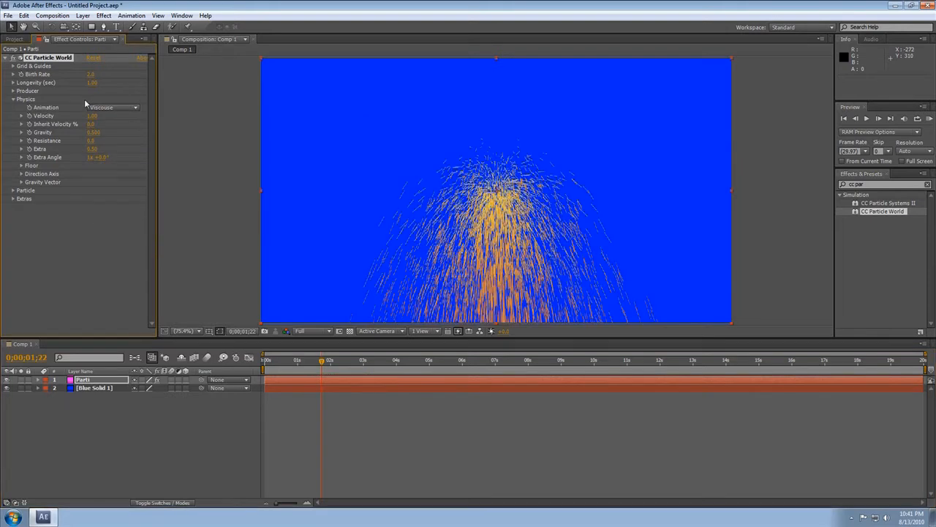
Step: Raise the particle Velocity to about 4.5 and preview the motion up to almost 4 seconds
mouse_move(92, 116)
left_mouse_down()
mouse_move(203, 114)
mouse_move(272, 126)
left_mouse_up()
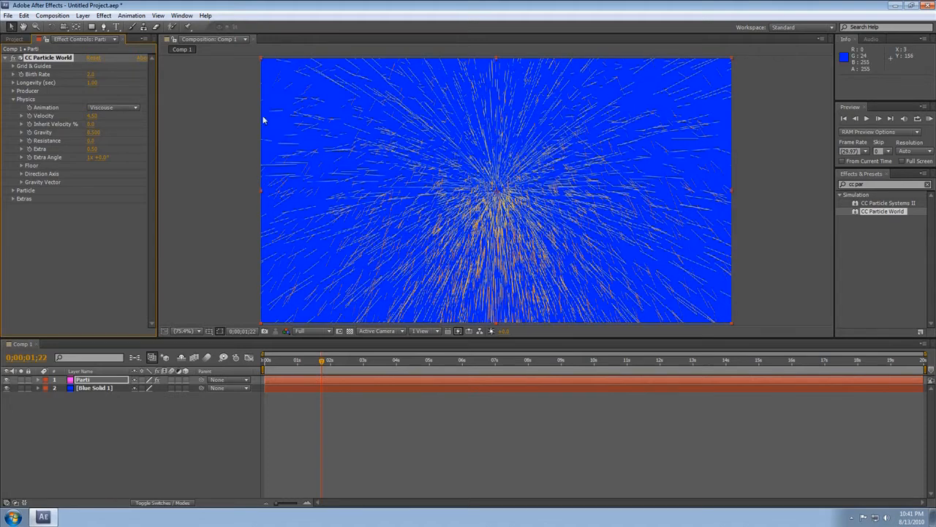
left_click_drag(324, 370, 395, 368)
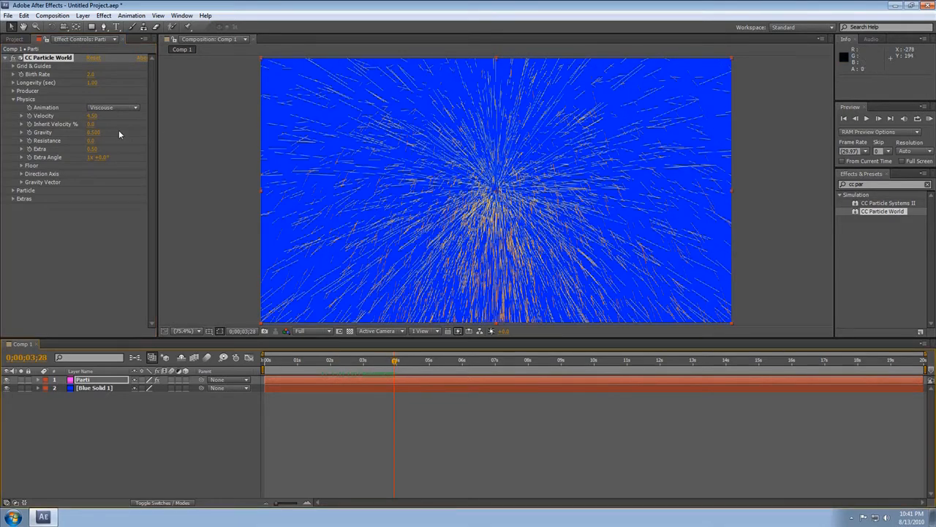
Step: Try a different Inherit Velocity % and reset it to its default
left_click_drag(92, 131, 87, 126)
right_click(92, 125)
left_click(106, 194)
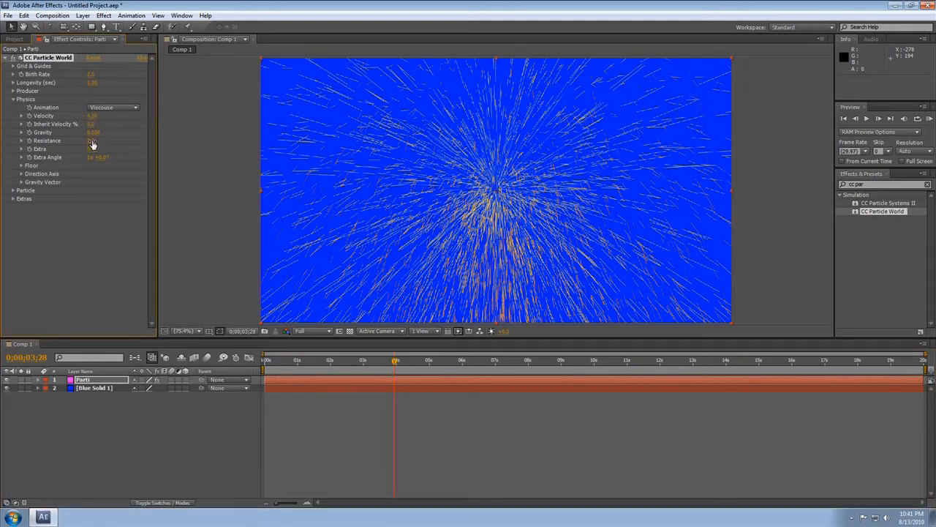
Step: Try a Gravity of 0 on the timeline, raise it to about 0.25 and preview the particles again
left_click_drag(93, 133, 80, 136)
left_click(91, 133)
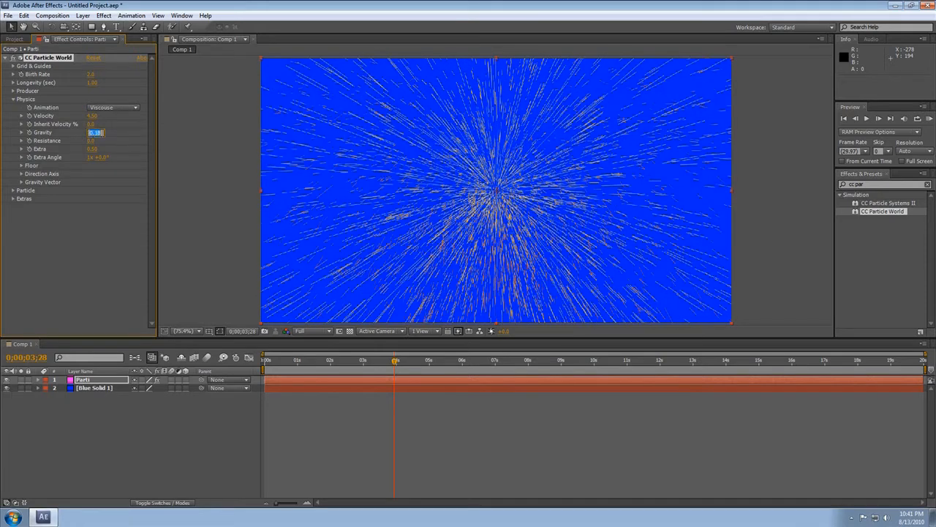
type("0")
key("Return")
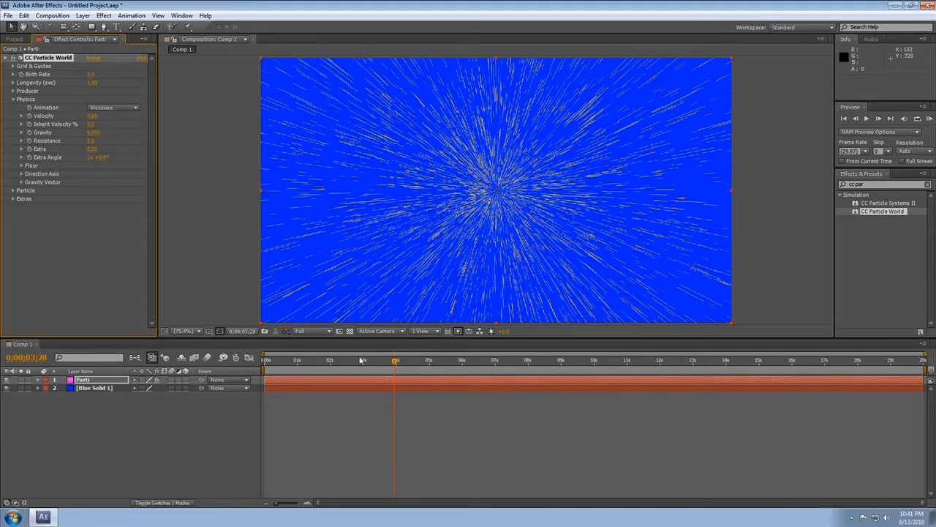
mouse_move(395, 361)
left_mouse_down()
mouse_move(360, 362)
mouse_move(385, 363)
left_mouse_up()
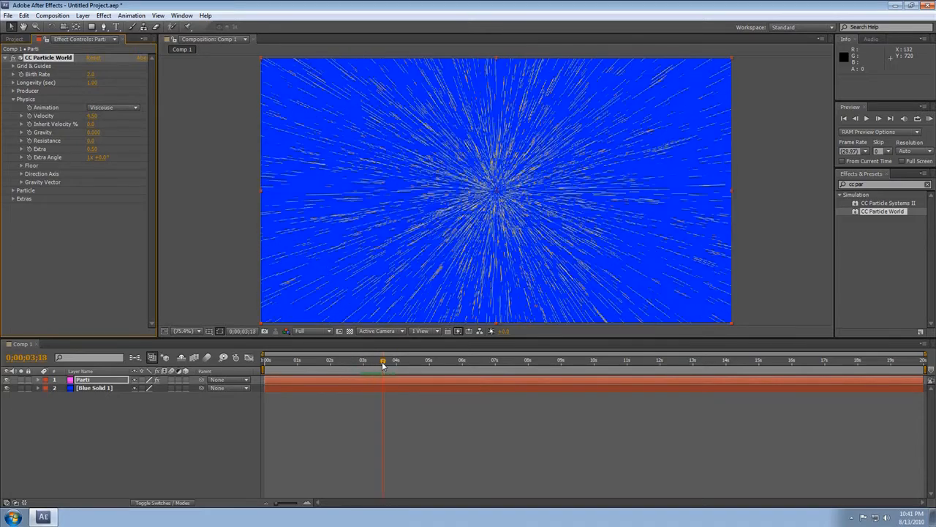
left_click_drag(91, 133, 103, 132)
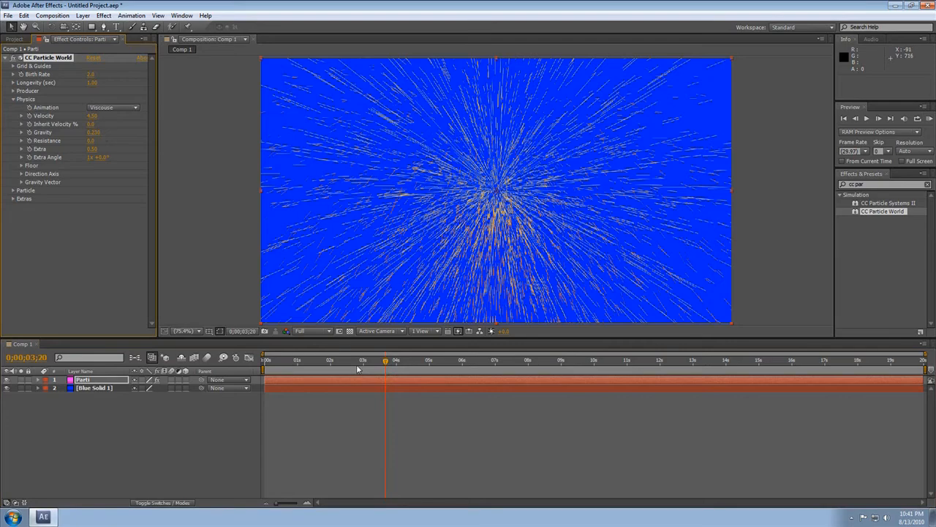
mouse_move(356, 365)
left_mouse_down()
mouse_move(287, 368)
mouse_move(355, 372)
left_mouse_up()
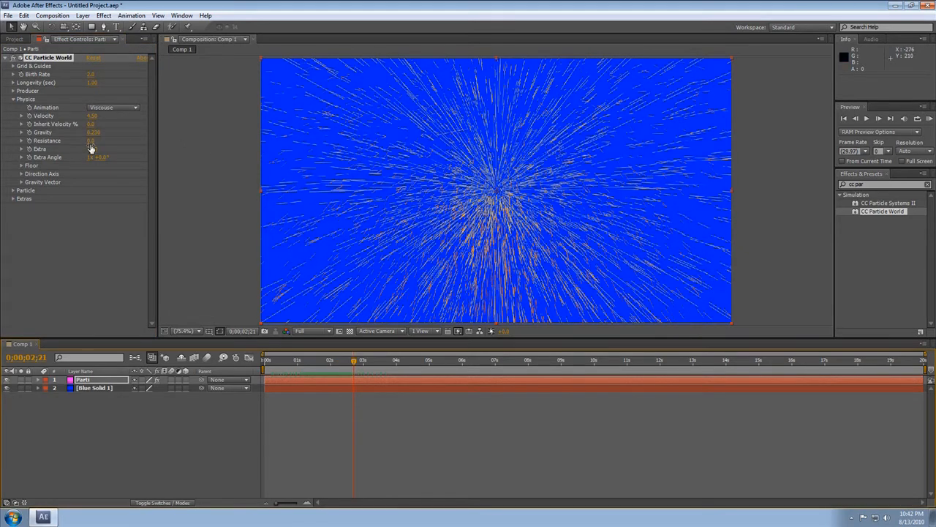
Step: Slightly adjust the Resistance, Extra and Extra Angle values in Physics, and look through the Floor settings
left_click_drag(91, 141, 89, 141)
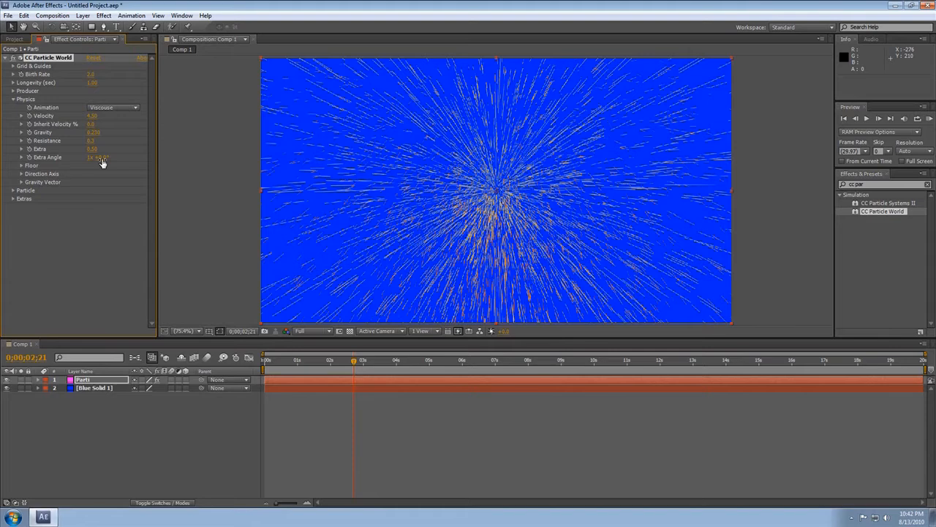
left_click_drag(93, 149, 95, 148)
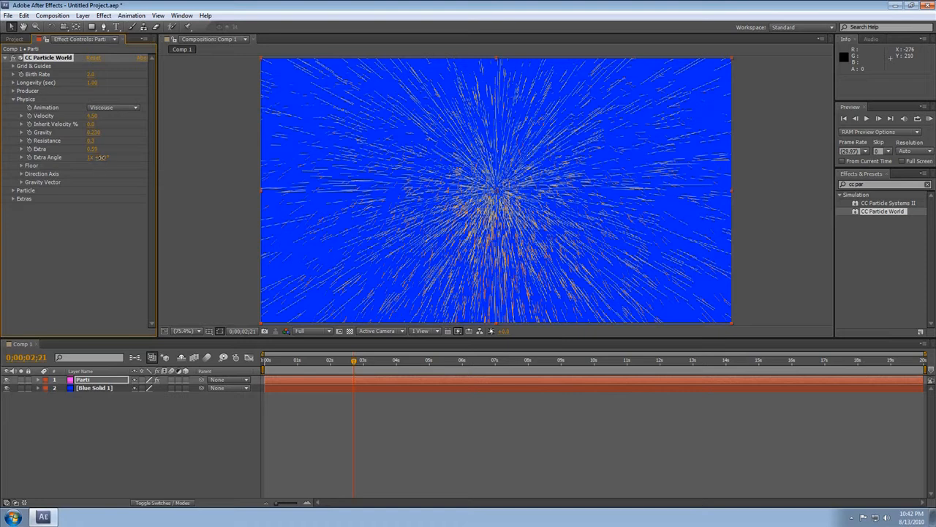
left_click(22, 167)
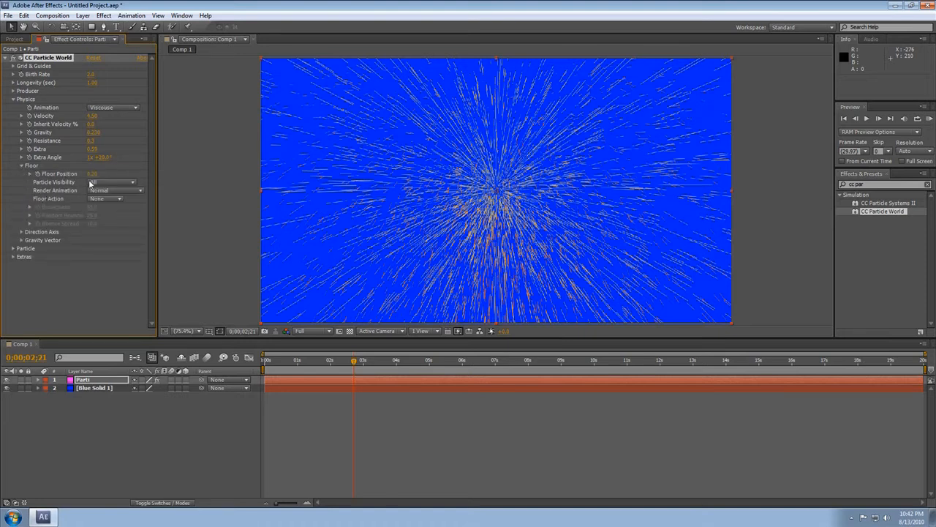
left_click(22, 166)
Step: Show the Particle settings with Physics collapsed, and scrub the timeline to view the line particles
left_click(14, 190)
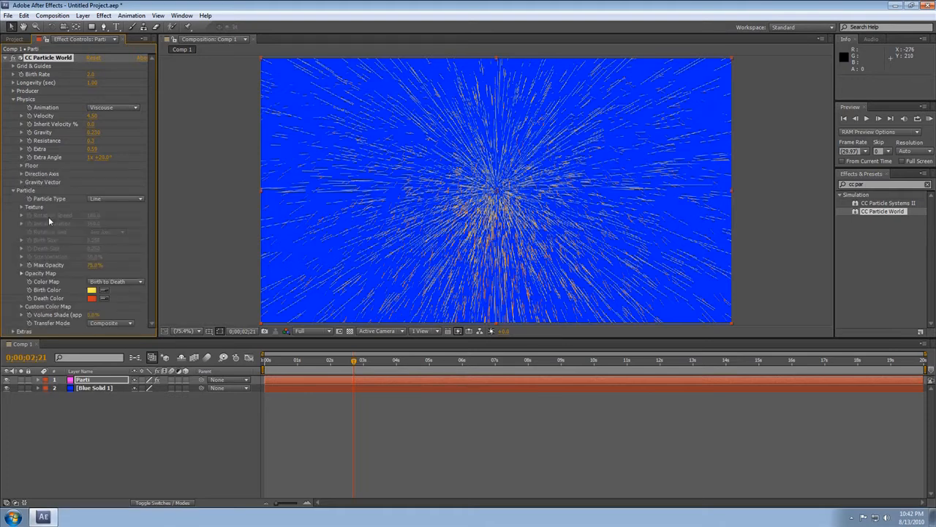
left_click(12, 98)
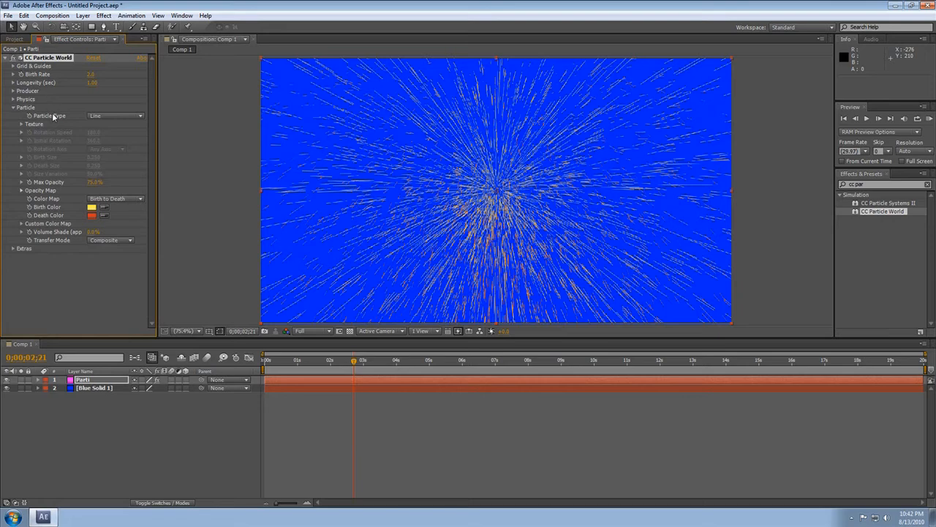
mouse_move(352, 365)
left_mouse_down()
mouse_move(301, 367)
mouse_move(343, 363)
left_mouse_up()
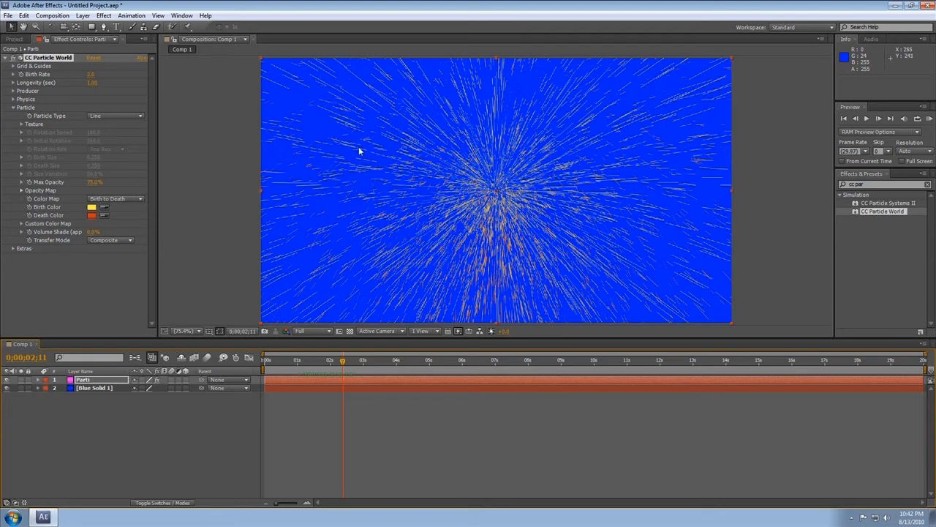
Step: Try the Faded Sphere particle type and preview it on the timeline up to about 5 seconds
left_click(91, 115)
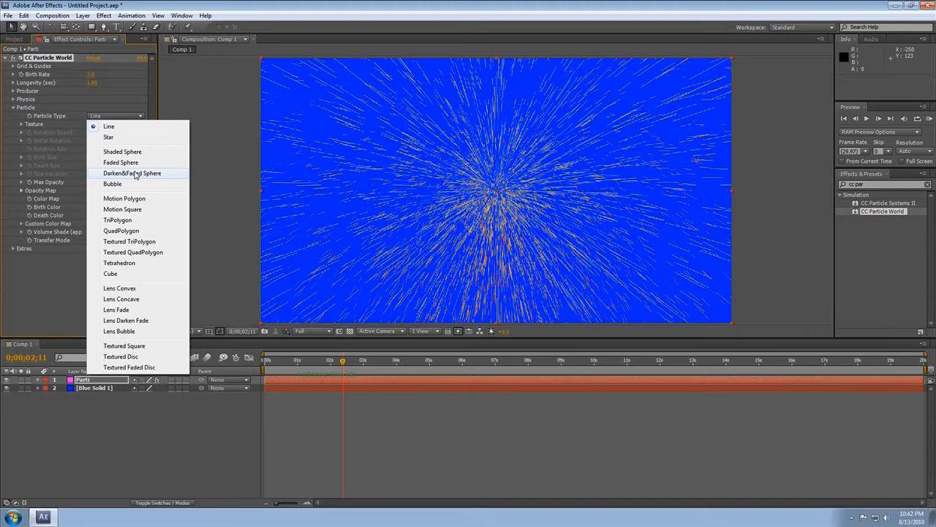
left_click(136, 163)
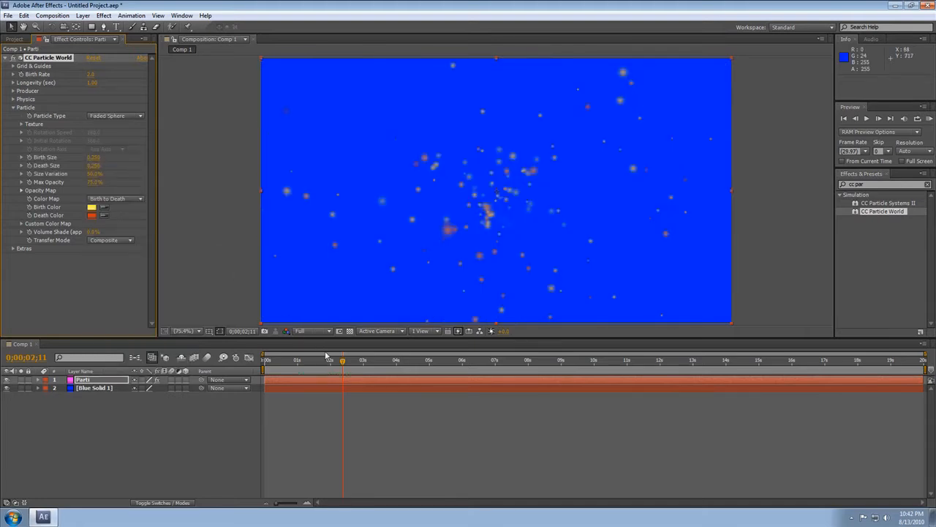
left_click_drag(343, 361, 437, 366)
Step: Compare the Shaded Sphere, Faded Sphere and TriPolygon particle types
left_click(112, 117)
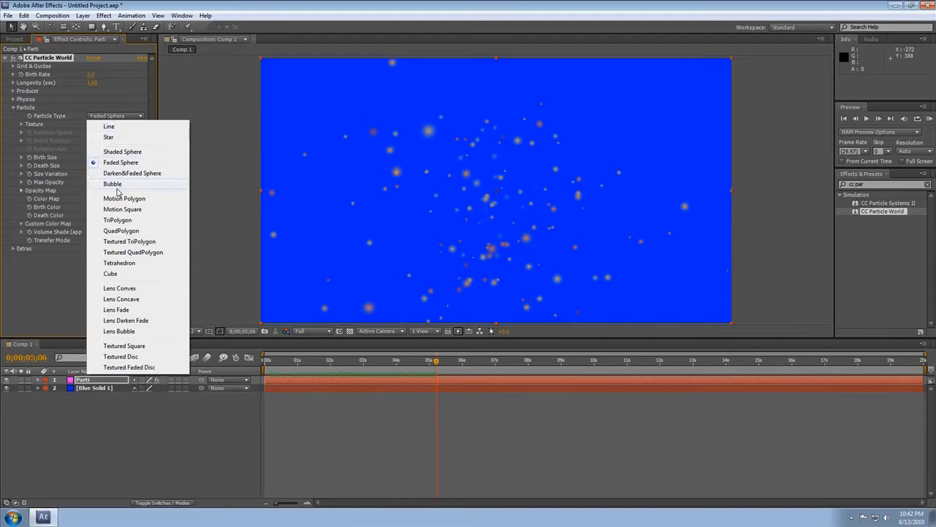
left_click(142, 151)
left_click(122, 117)
left_click(126, 162)
left_click(117, 117)
left_click(124, 214)
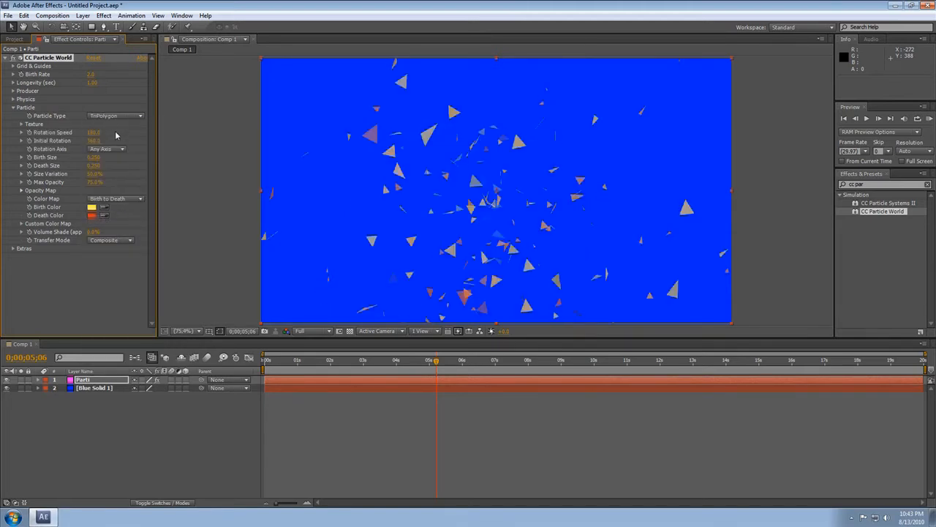
Step: Try the Lens Darken Fade, Lens Bubble and Textured Faded Disc particle types in turn
left_click(114, 117)
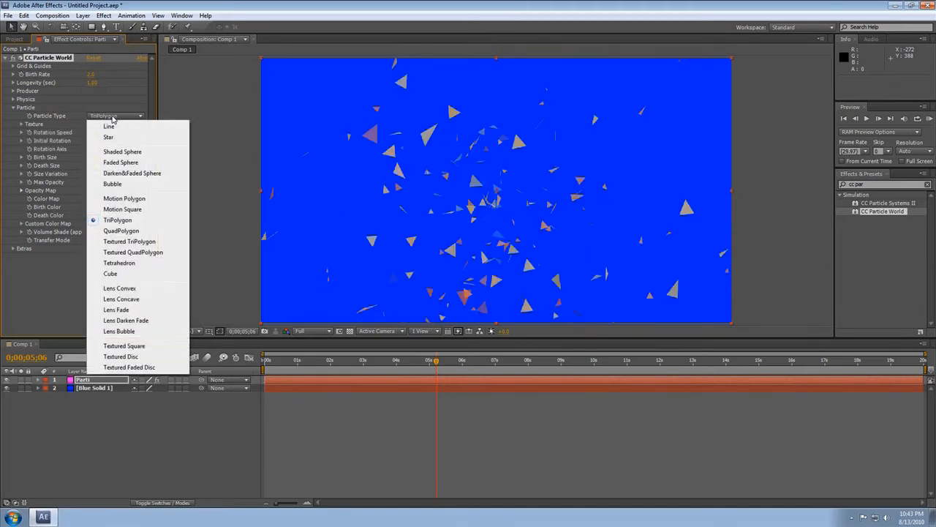
left_click(126, 321)
left_click(116, 116)
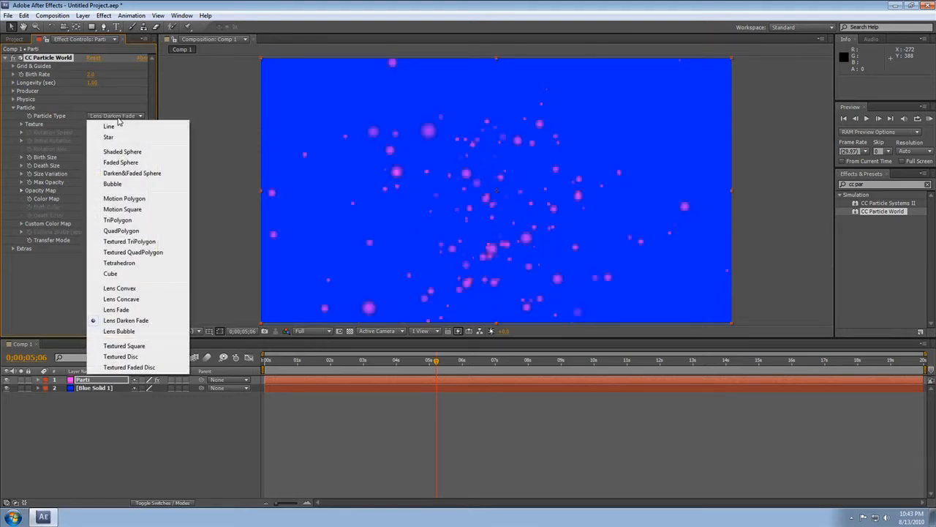
left_click(119, 331)
left_click(102, 116)
left_click(125, 367)
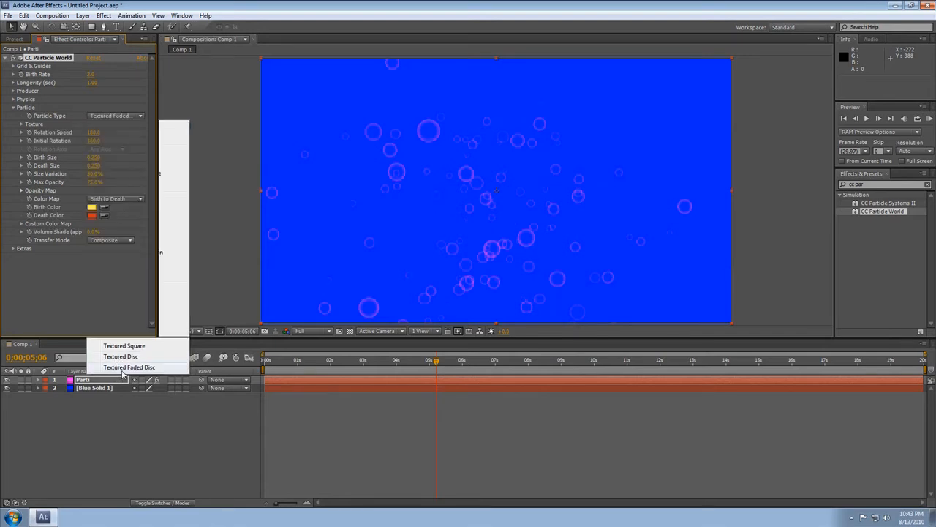
Step: Try the Lens Darken Fade particle type, switch to Faded Sphere, and preview it back to about 3 seconds on the timeline
left_click(110, 117)
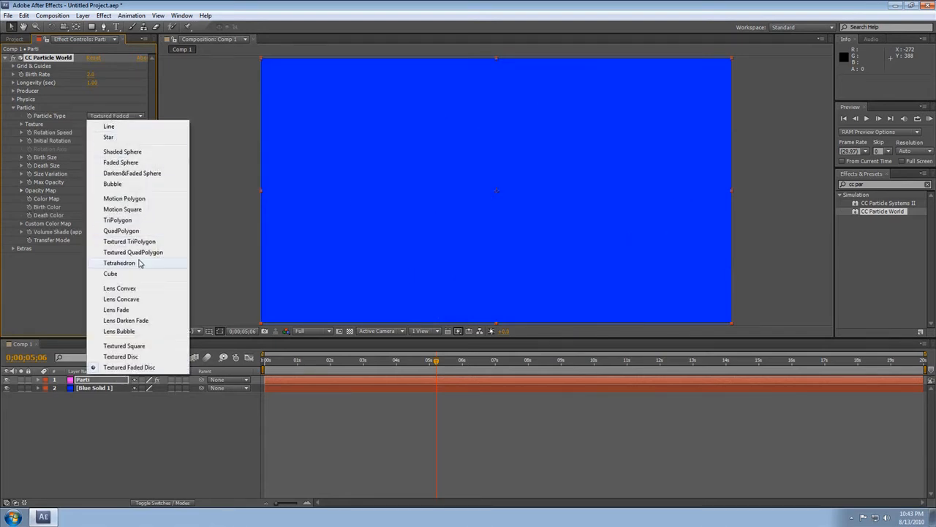
left_click(138, 322)
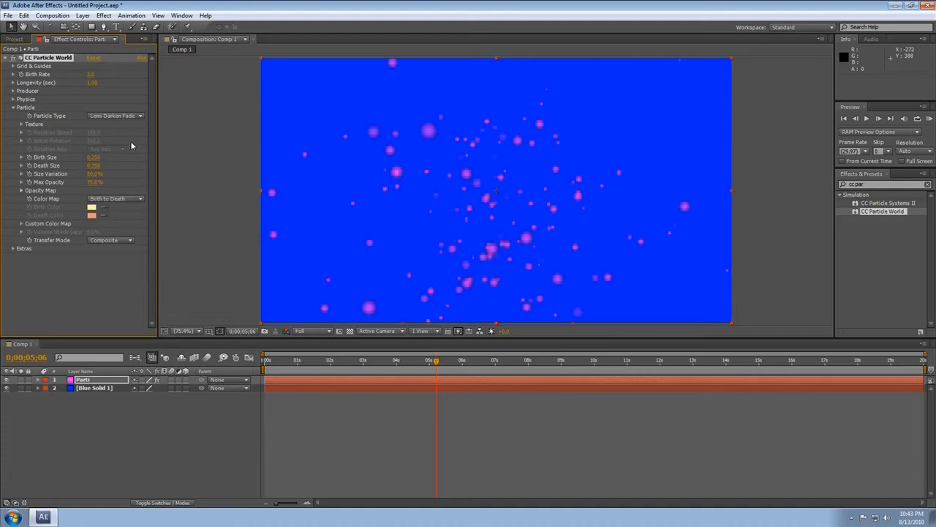
left_click(112, 116)
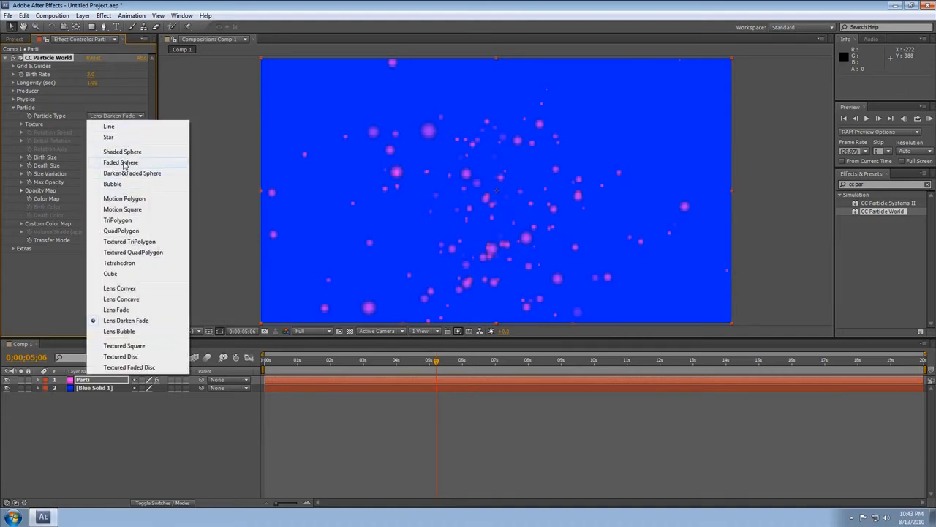
left_click(123, 162)
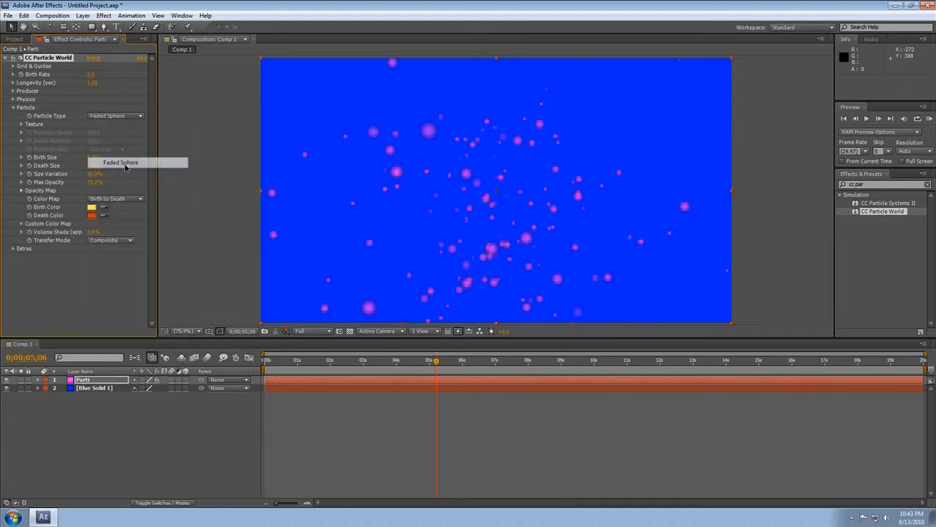
left_click(428, 360)
left_click_drag(417, 364, 364, 369)
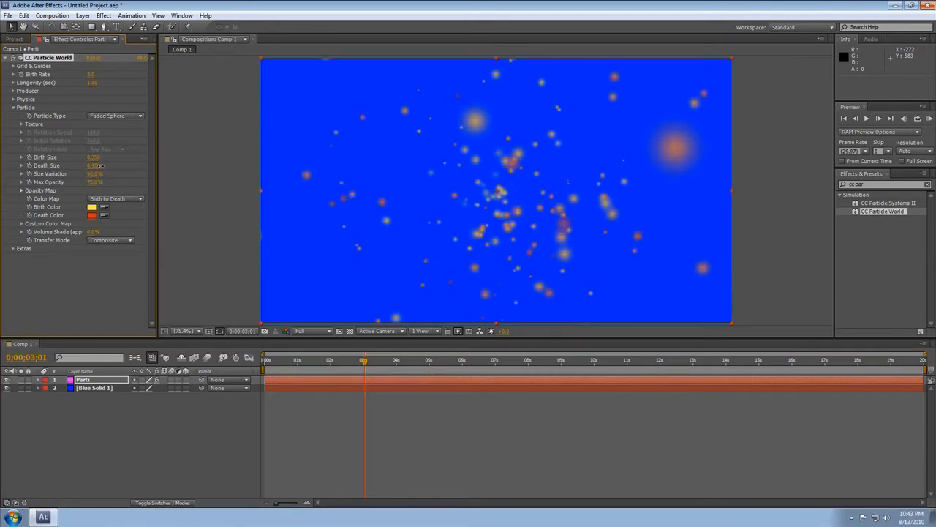
Step: Try low and high size variation on the particles, then set Size Variation to 100% and Max Opacity to 63%
left_click_drag(93, 174, 42, 173)
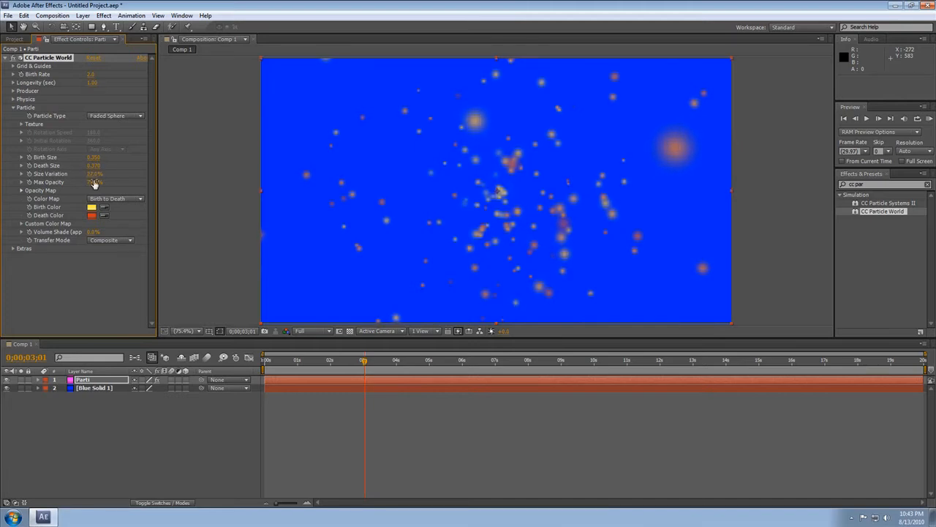
left_click_drag(89, 173, 165, 175)
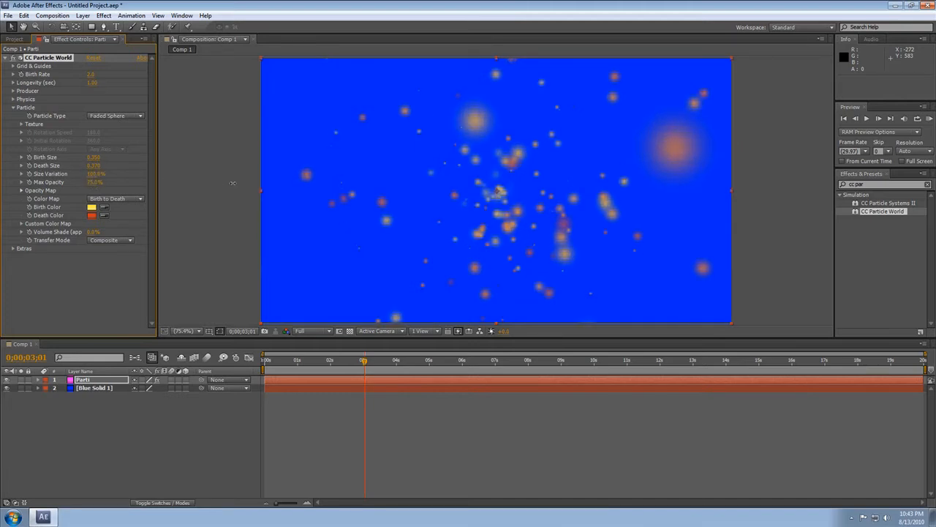
left_click_drag(251, 186, 162, 189)
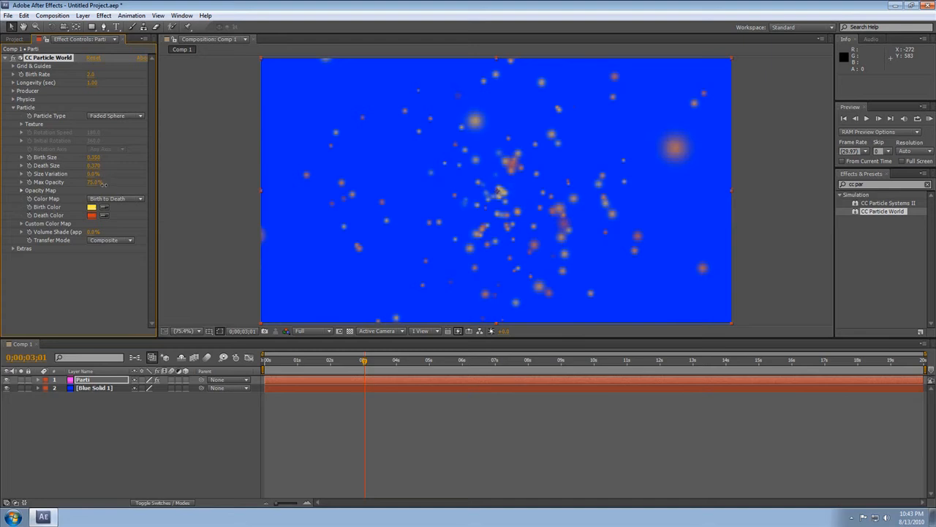
left_click_drag(91, 185, 213, 184)
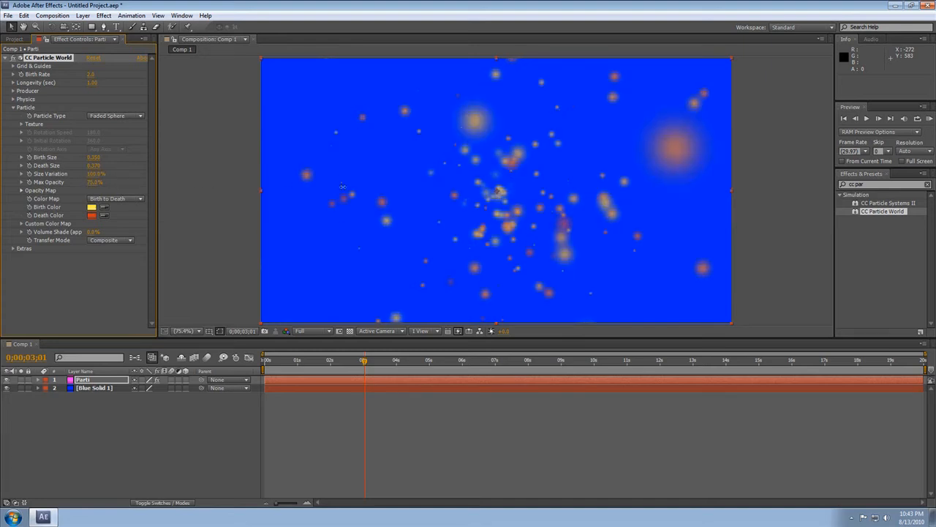
left_click_drag(342, 186, 213, 207)
left_click(93, 183)
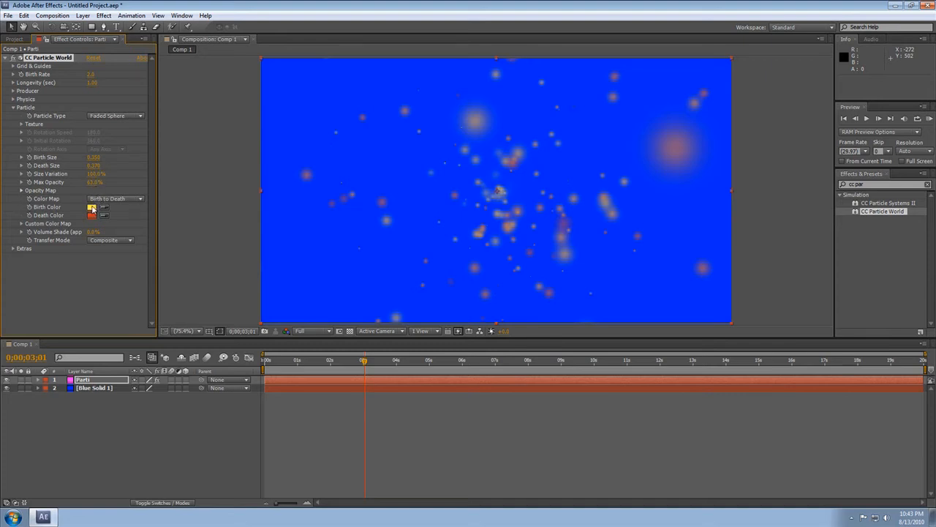
Step: Change the particles' Birth Color to a dark blue
left_click(93, 209)
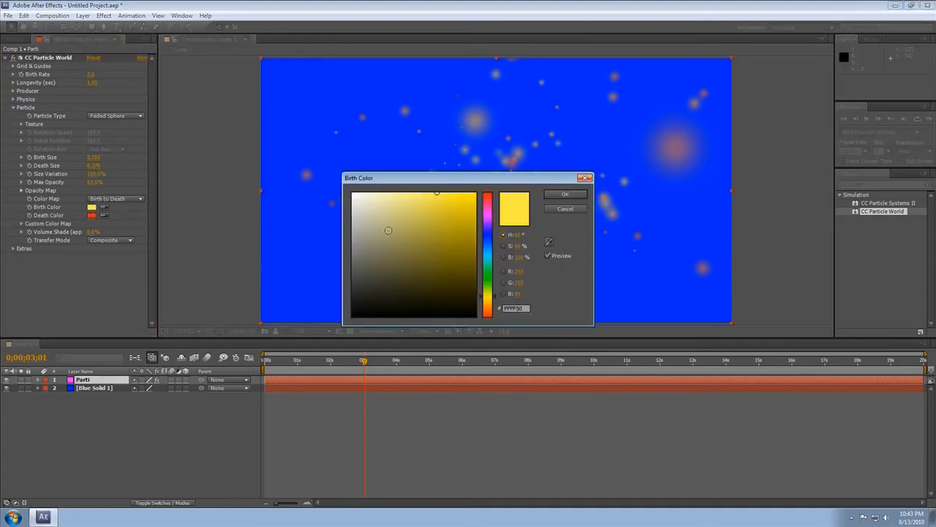
mouse_move(492, 266)
left_mouse_down()
mouse_move(471, 205)
mouse_move(496, 199)
left_mouse_up()
mouse_move(483, 240)
left_mouse_down()
mouse_move(488, 248)
mouse_move(499, 193)
left_mouse_up()
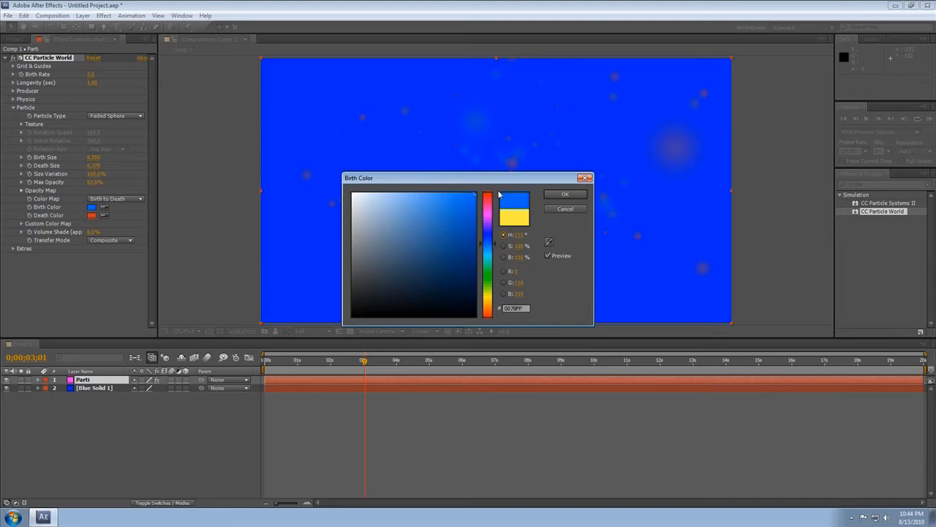
mouse_move(488, 240)
left_mouse_down()
mouse_move(484, 197)
mouse_move(470, 240)
left_mouse_up()
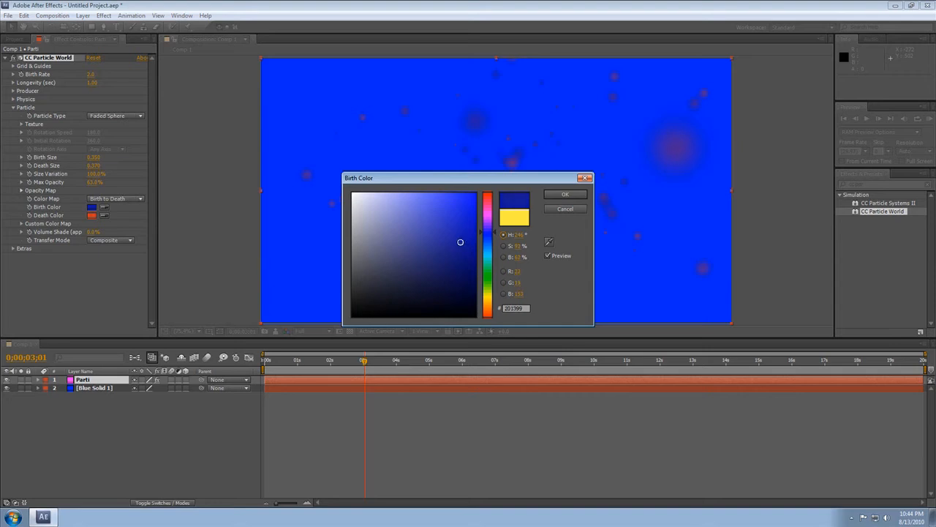
left_click(565, 194)
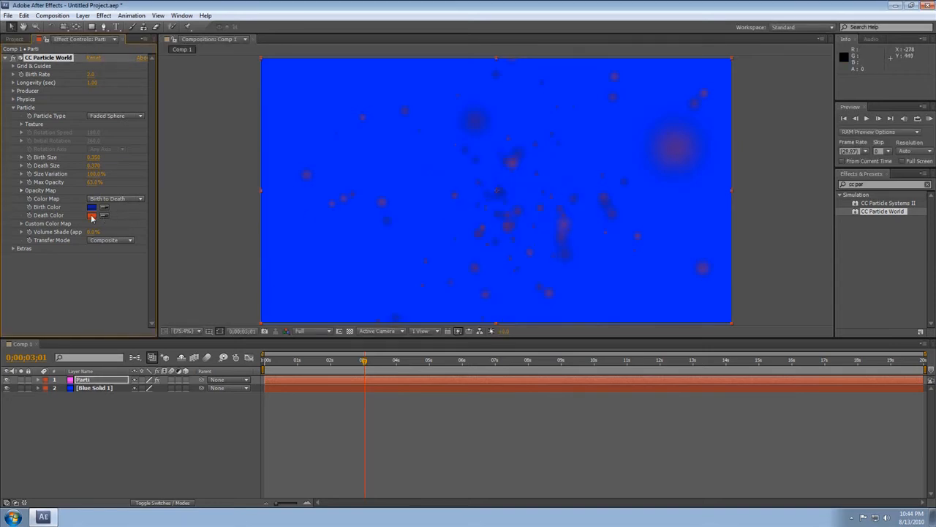
Step: Change the particles' Death Color to a brighter blue and preview the timeline up to about 3.7 seconds
left_click(91, 215)
left_click(486, 234)
mouse_move(457, 227)
left_mouse_down()
mouse_move(395, 192)
mouse_move(473, 194)
mouse_move(448, 199)
left_mouse_up()
left_click(565, 196)
left_click_drag(365, 363, 386, 369)
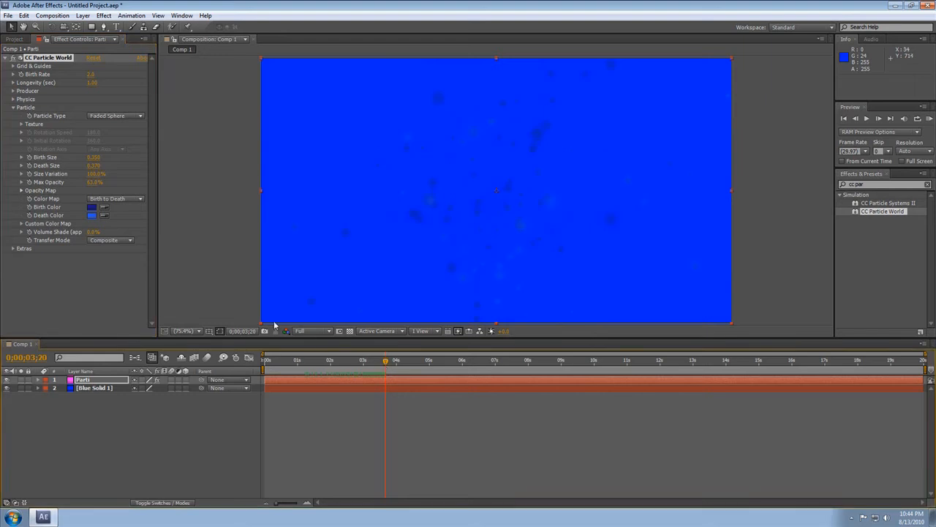
Step: Set the Birth Color to the medium blue 4052BD and preview the particles up to about 5 seconds
left_click(91, 207)
mouse_move(461, 251)
left_mouse_down()
mouse_move(454, 209)
mouse_move(397, 251)
mouse_move(448, 327)
mouse_move(464, 237)
mouse_move(456, 249)
mouse_move(475, 192)
mouse_move(433, 225)
left_mouse_up()
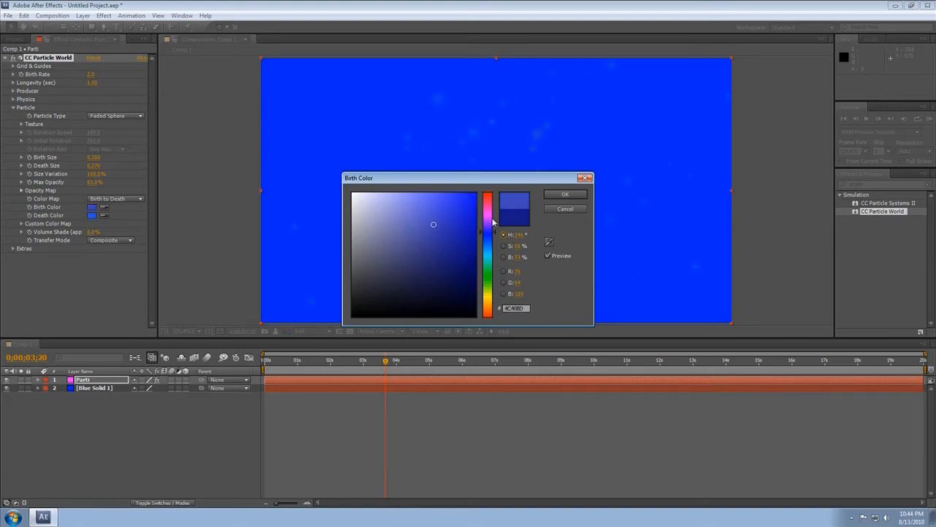
left_click(491, 238)
left_click(547, 195)
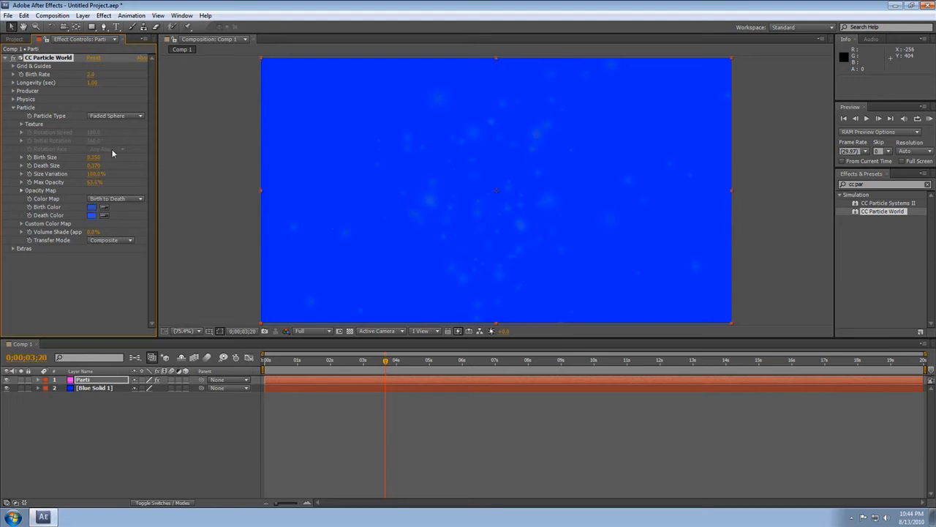
left_click(93, 210)
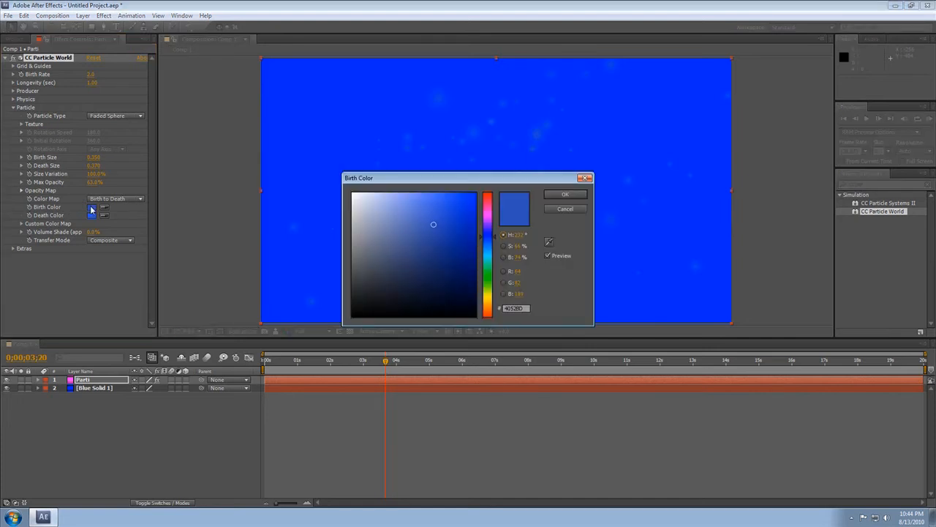
left_click(565, 210)
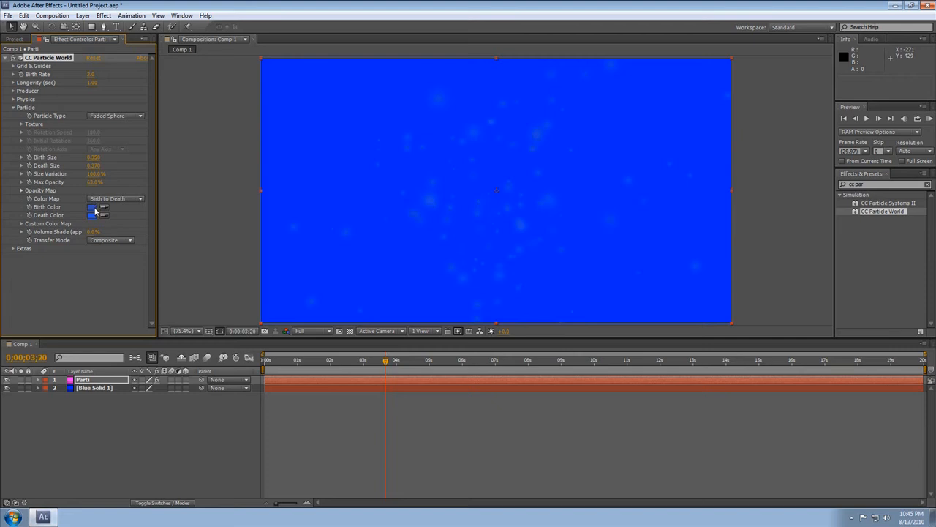
left_click_drag(391, 368, 439, 366)
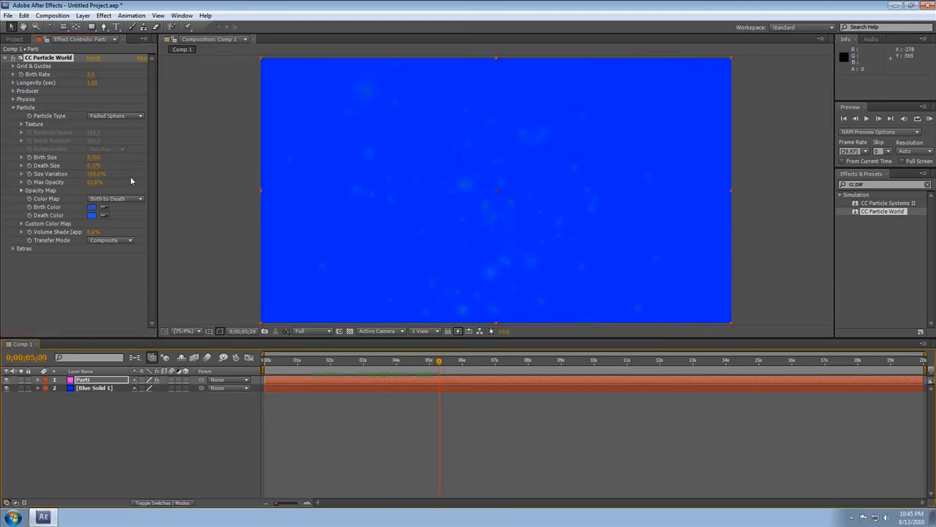
Step: Set the Birth Color to the deeper blue 0529AF
left_click(92, 209)
mouse_move(487, 236)
left_mouse_down()
mouse_move(475, 220)
mouse_move(478, 200)
mouse_move(465, 213)
mouse_move(508, 178)
mouse_move(445, 219)
mouse_move(460, 264)
mouse_move(471, 231)
left_mouse_up()
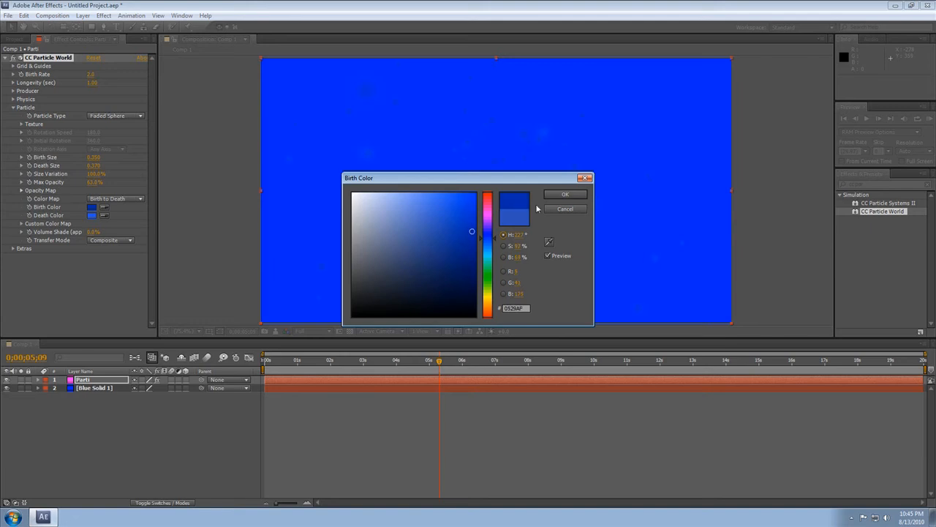
left_click(557, 195)
Step: Try the Darken&Faded Sphere, Shaded Sphere and Star particle types in turn
left_click(114, 117)
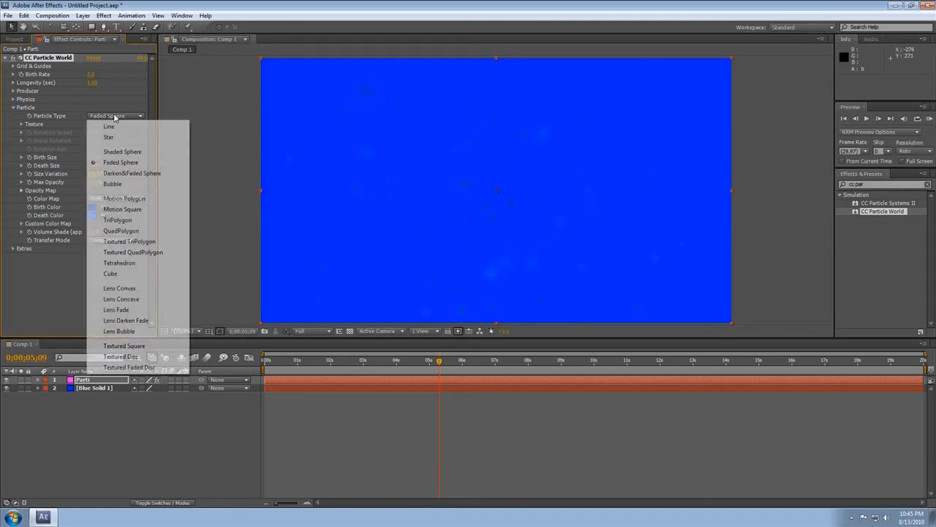
left_click(130, 173)
left_click(121, 116)
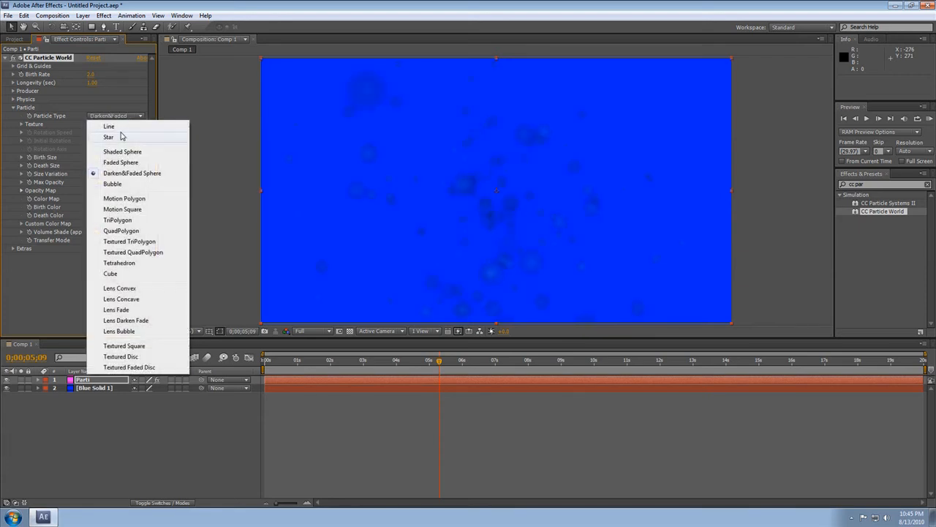
left_click(122, 151)
left_click(122, 117)
left_click(121, 140)
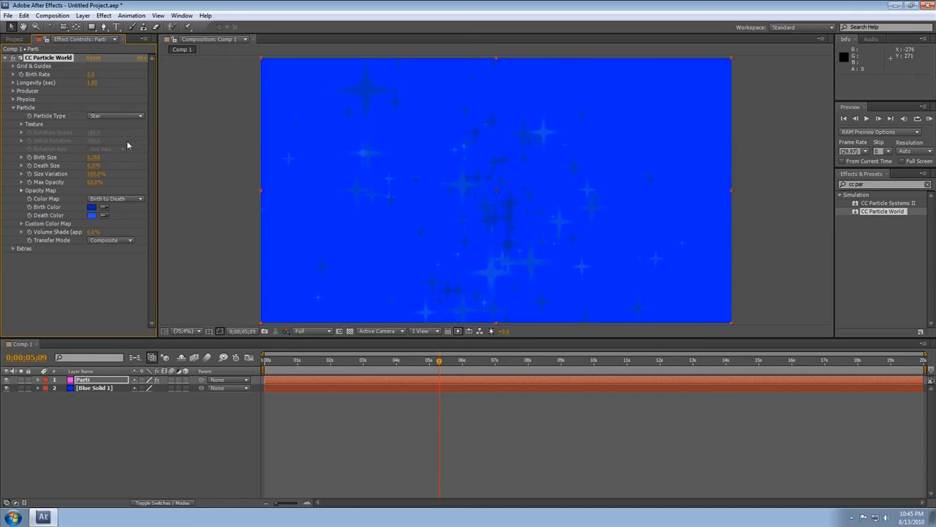
Step: Try the Motion Square and Cube particle types, and preview the cubes up to about 6 seconds
left_click(123, 118)
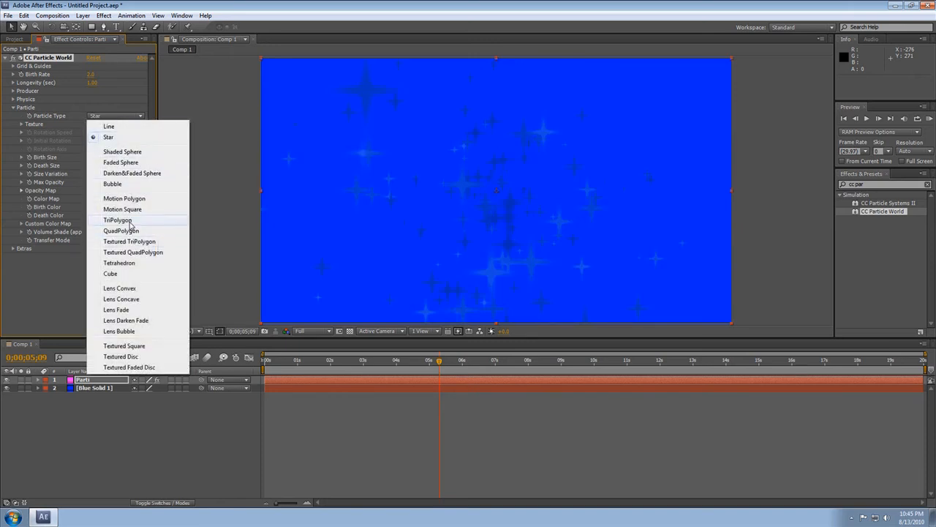
left_click(128, 210)
left_click(126, 117)
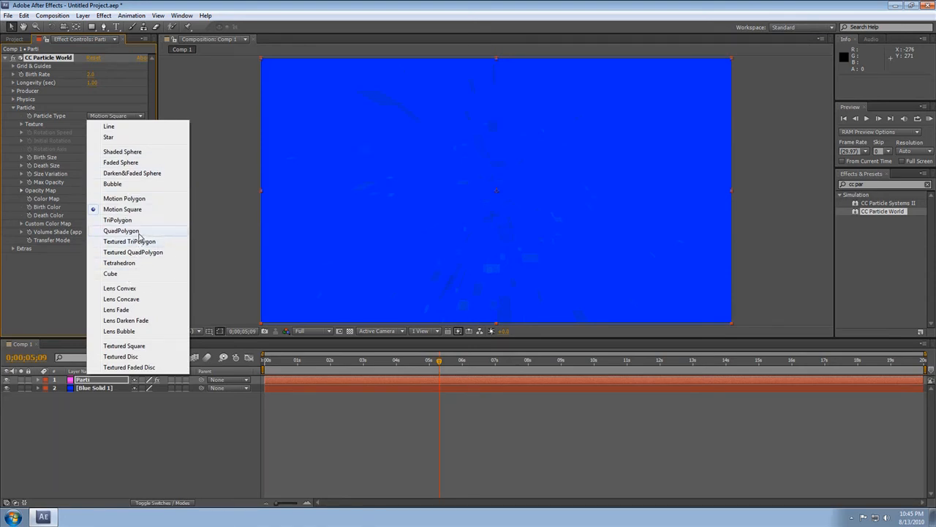
left_click(125, 273)
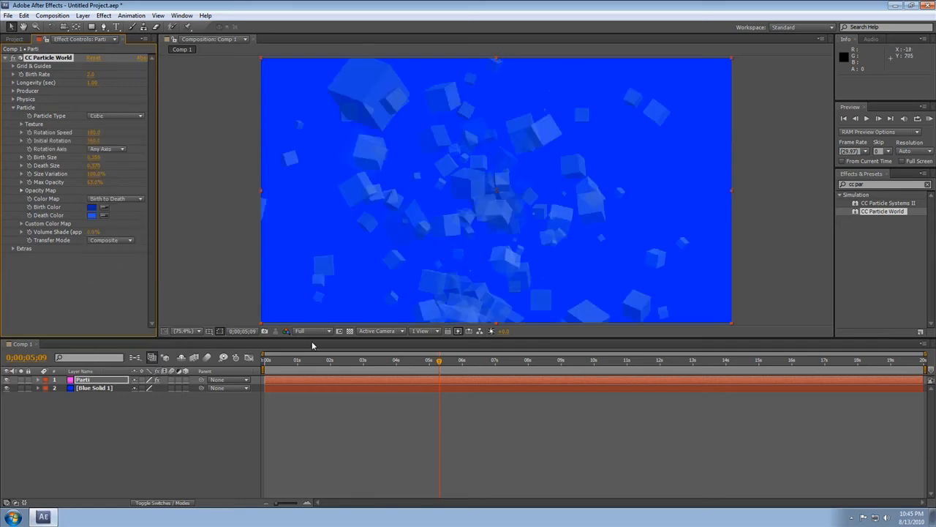
left_click_drag(439, 362, 462, 364)
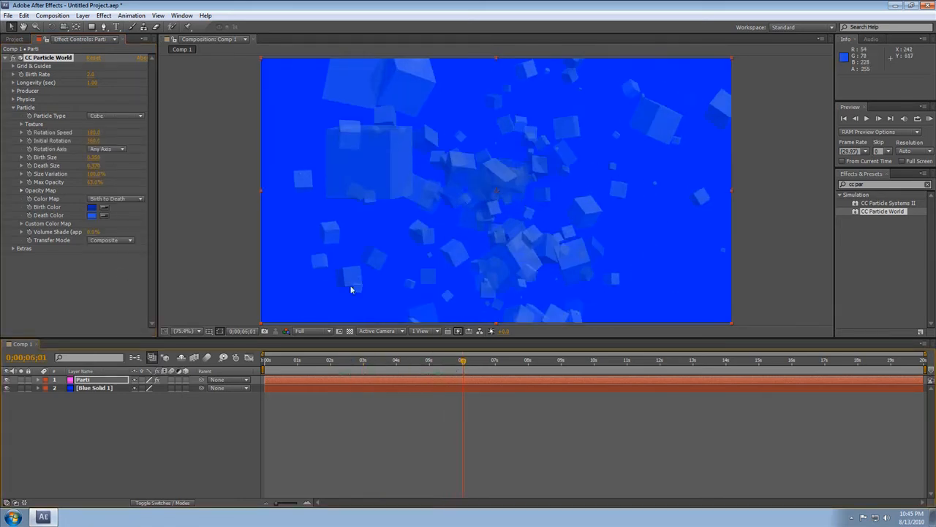
Step: Try the Tetrahedron, Lens Fade and Lens Darken Fade particle types, previewing the lens types around 4 seconds
left_click(115, 116)
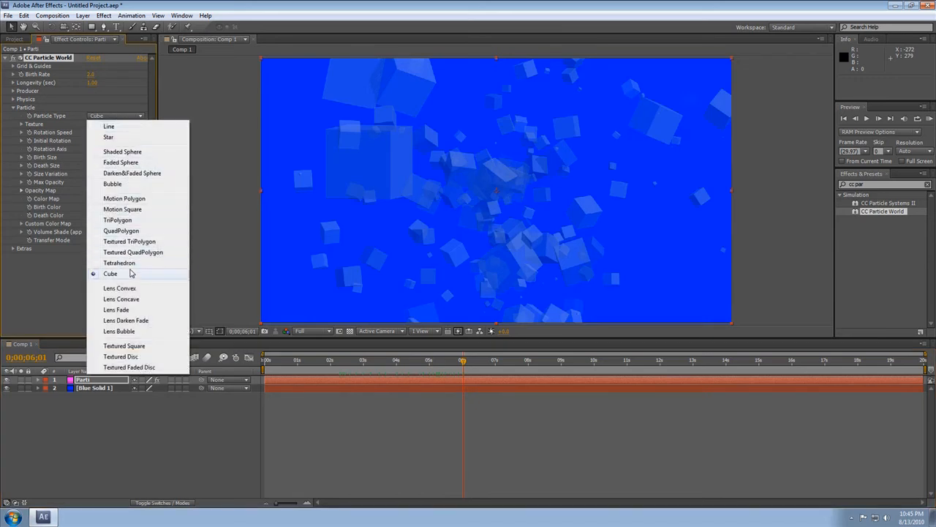
left_click(133, 263)
left_click(129, 116)
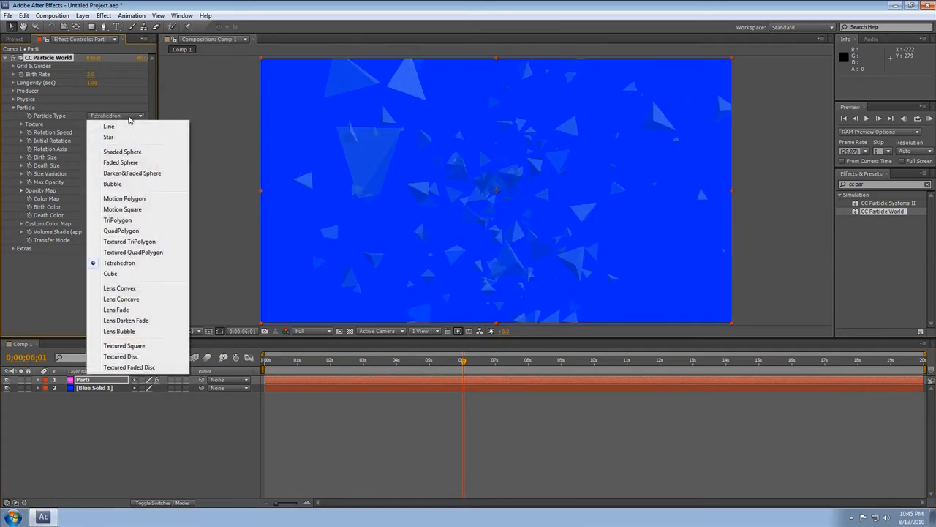
left_click(145, 311)
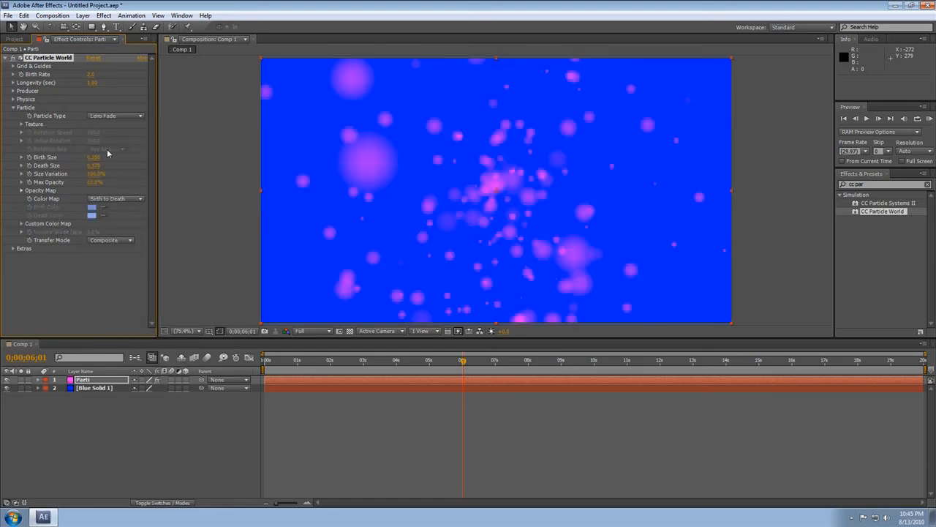
left_click_drag(462, 363, 407, 370)
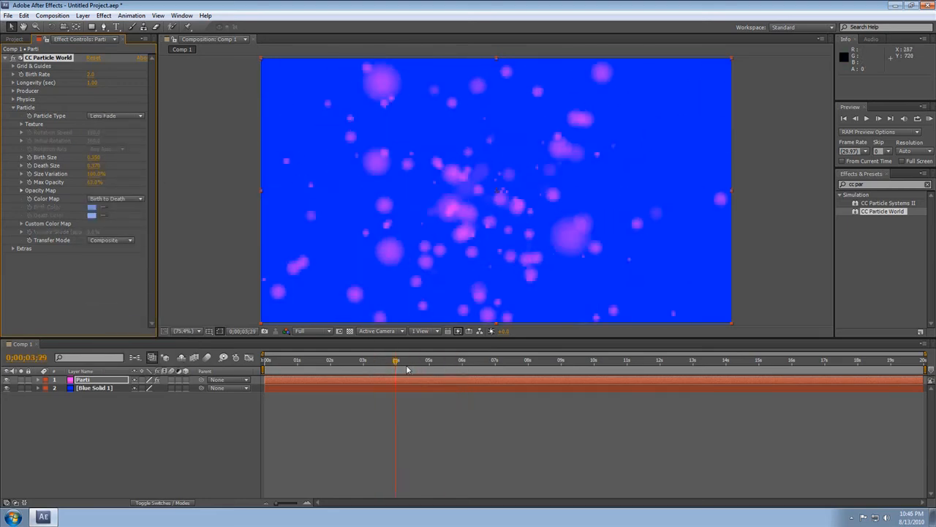
left_click(115, 116)
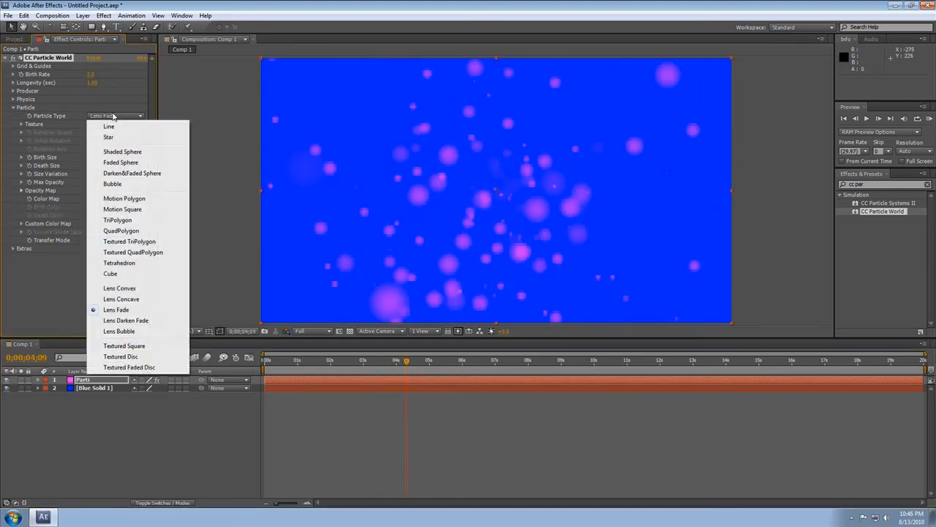
left_click(138, 322)
left_click(406, 365)
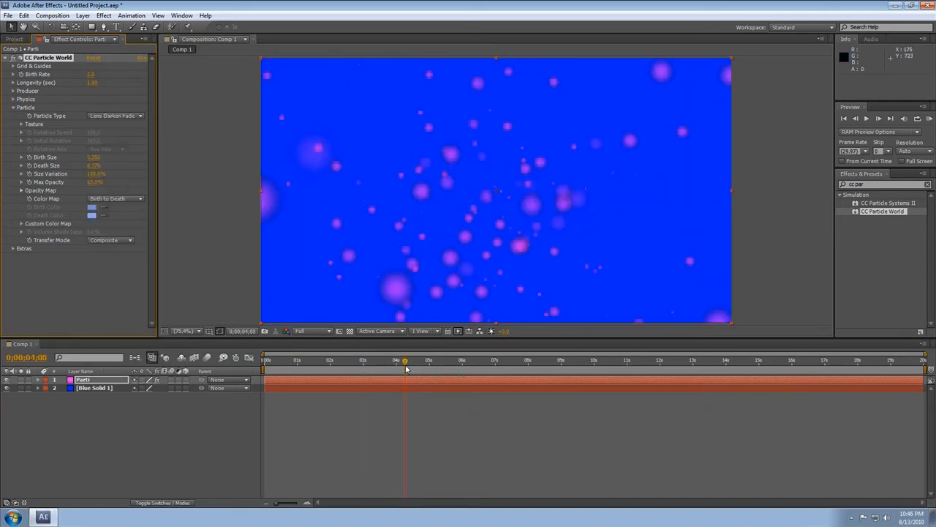
Step: Set the particle type back to Faded Sphere and preview it around 4 seconds
left_click(110, 114)
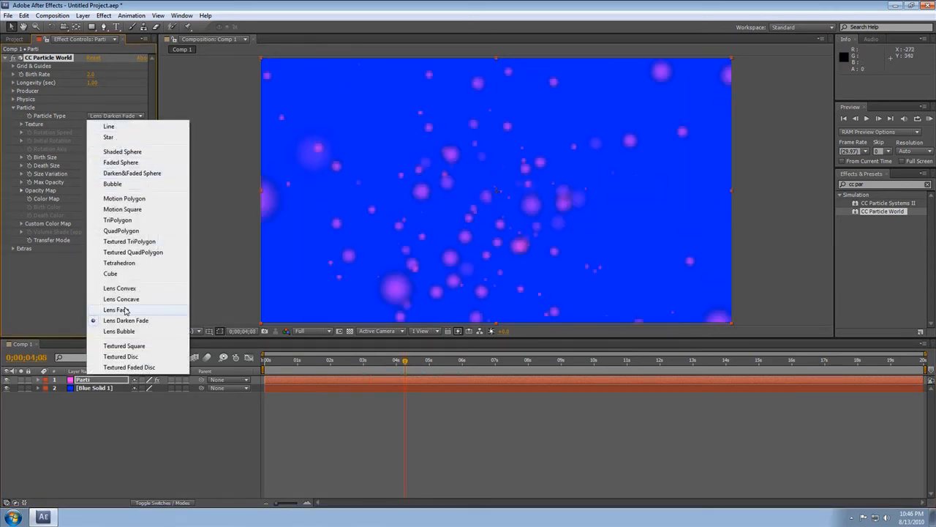
left_click(132, 162)
mouse_move(412, 364)
left_mouse_down()
mouse_move(327, 370)
mouse_move(397, 375)
left_mouse_up()
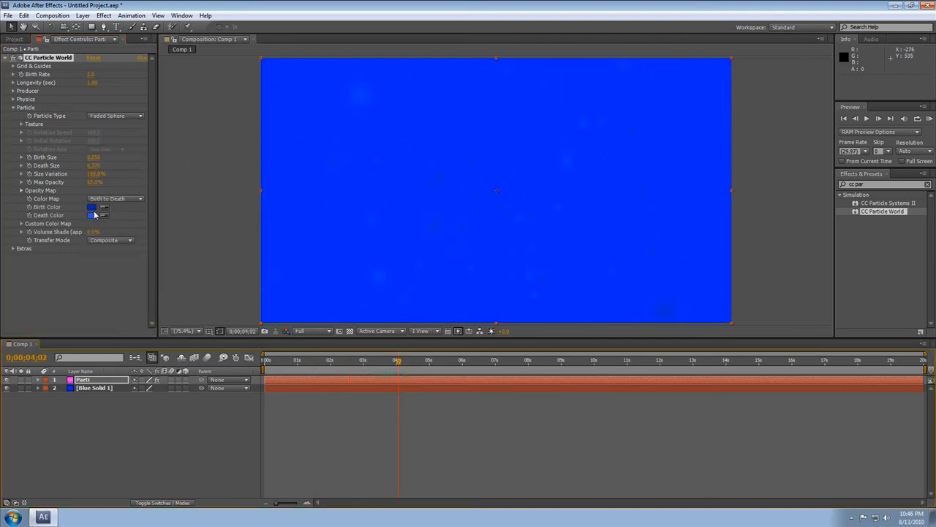
Step: Darken the Birth Color to 0D2580 and preview the particles along the timeline up to about 13.5 seconds
left_click(92, 207)
left_click(456, 254)
mouse_move(456, 254)
left_mouse_down()
mouse_move(494, 215)
mouse_move(453, 280)
mouse_move(496, 337)
mouse_move(466, 220)
mouse_move(492, 236)
mouse_move(475, 215)
mouse_move(447, 249)
mouse_move(463, 254)
left_mouse_up()
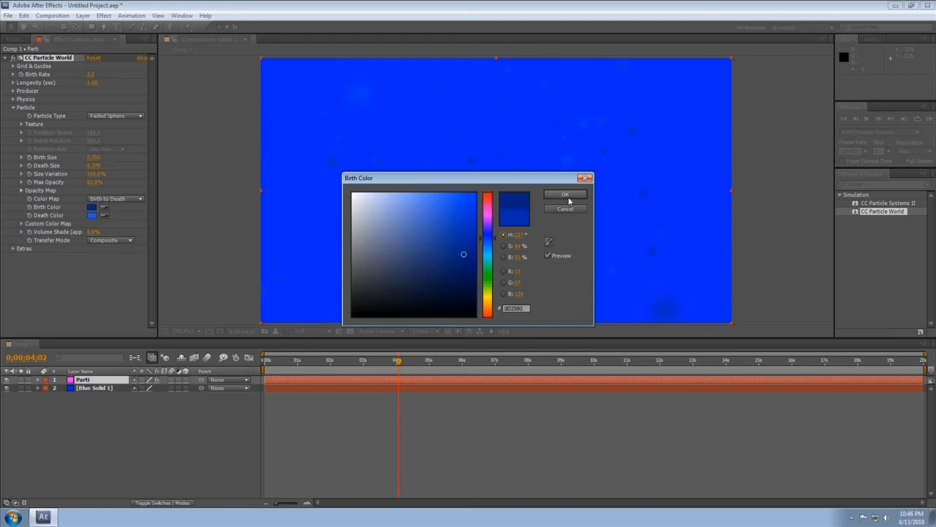
left_click(565, 195)
left_click_drag(399, 364, 714, 379)
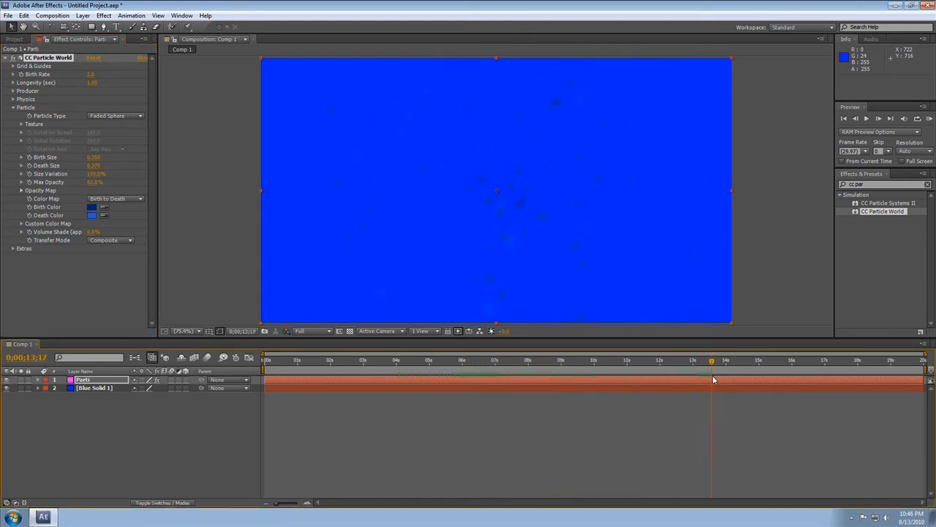